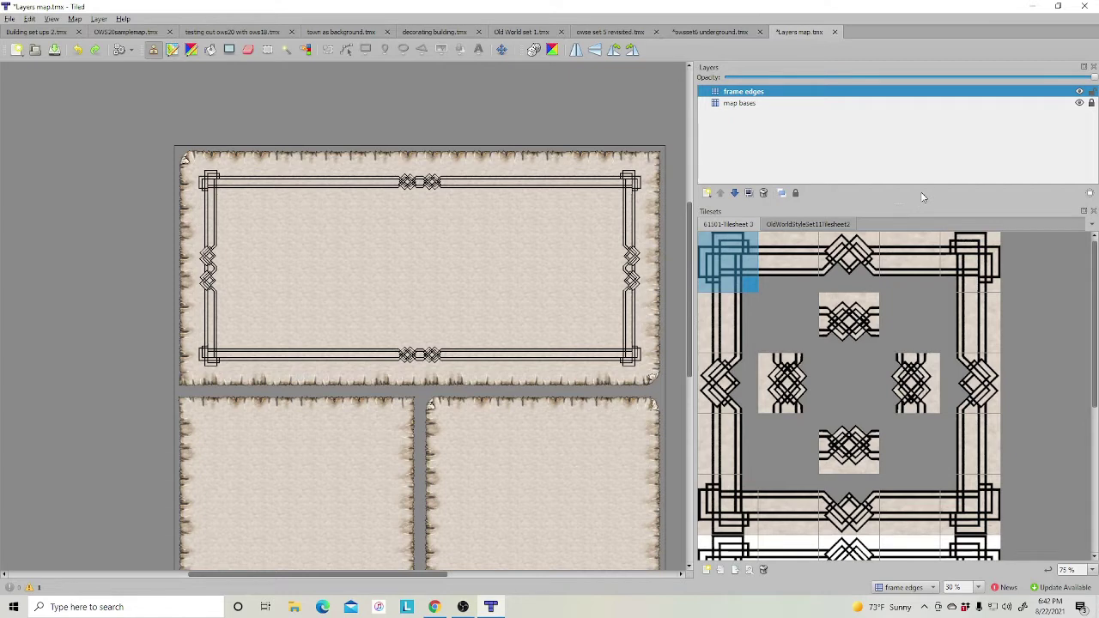
Show the OldWorldStyleSet11Tilesheet2 parchment tiles in the Tilesets panel, briefly checking the frame border set
{"action": "left_click", "coordinate": [806, 226]}
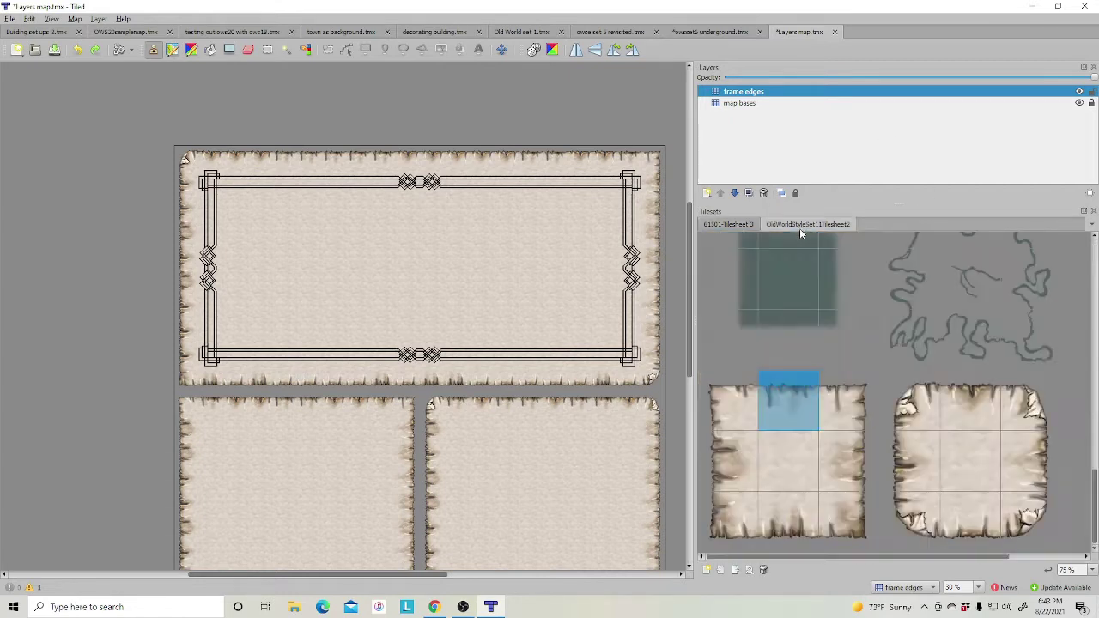
{"action": "left_click", "coordinate": [736, 226]}
{"action": "left_click", "coordinate": [814, 226]}
Start a new tileset and browse for its source image, showing files as extra large icons
{"action": "left_click", "coordinate": [707, 572]}
{"action": "left_click", "coordinate": [666, 305]}
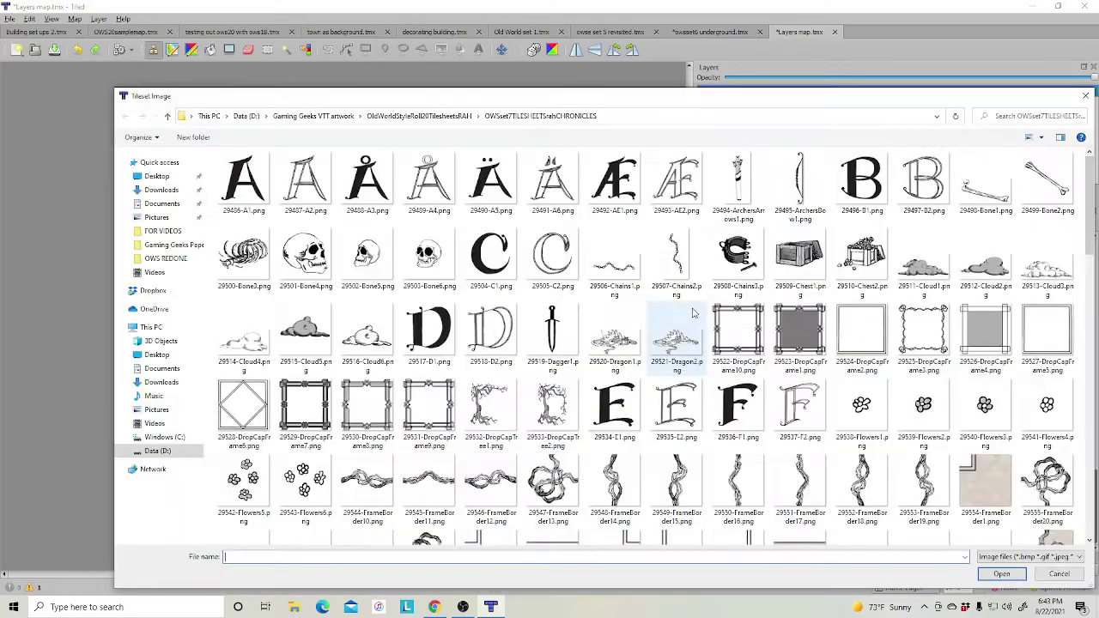
{"action": "scroll", "coordinate": [678, 326], "scroll_direction": "down", "scroll_amount": 6}
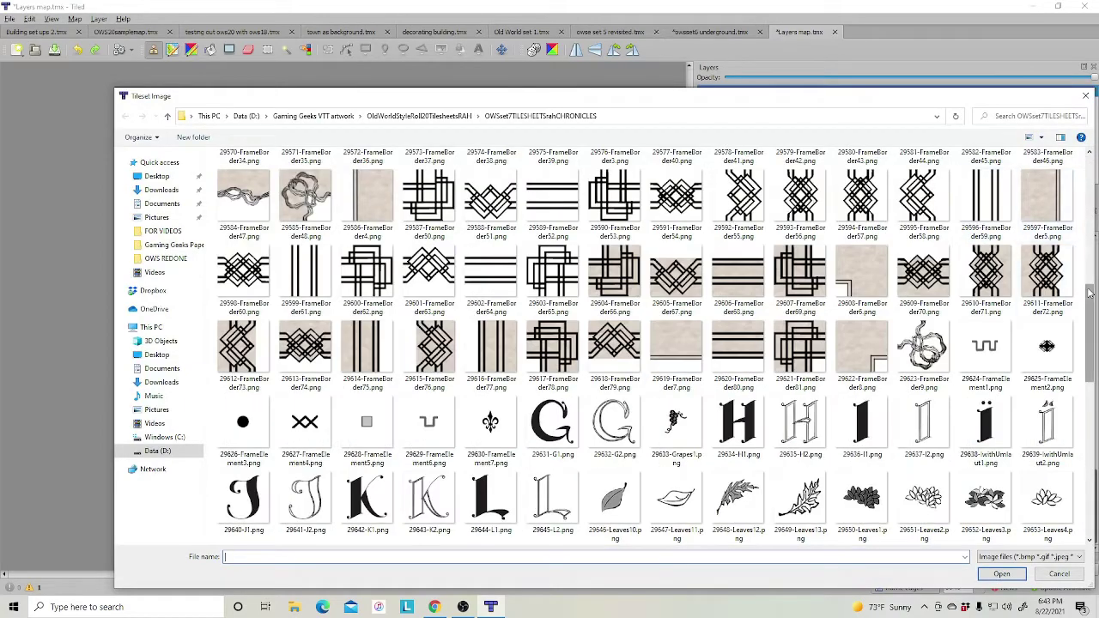
{"action": "scroll", "coordinate": [1089, 294], "scroll_direction": "down", "scroll_amount": 8}
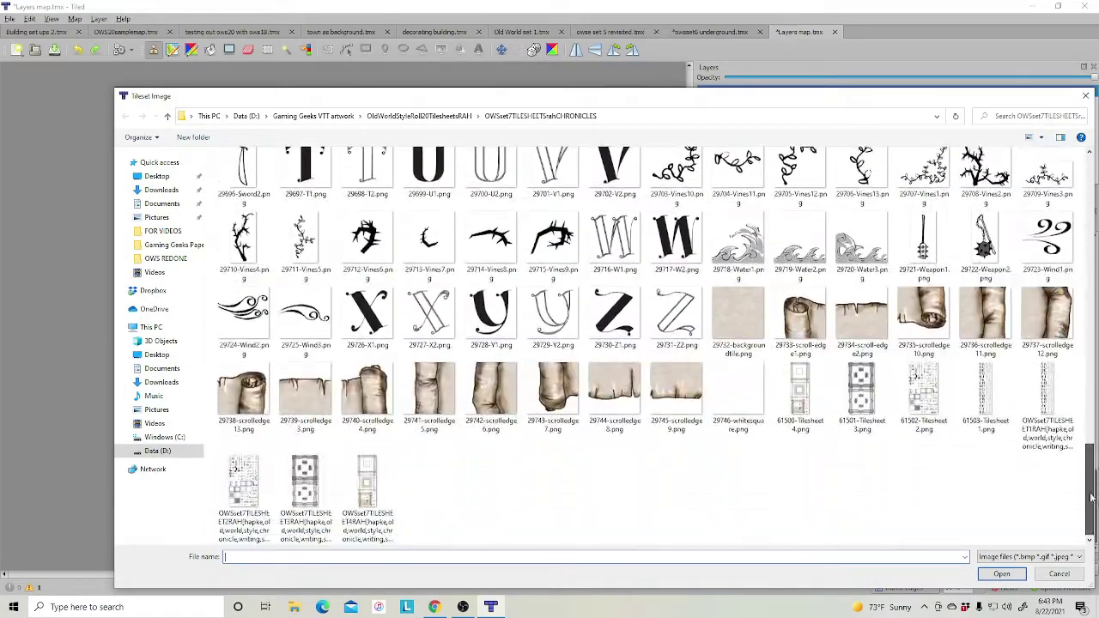
{"action": "left_click", "coordinate": [1041, 138]}
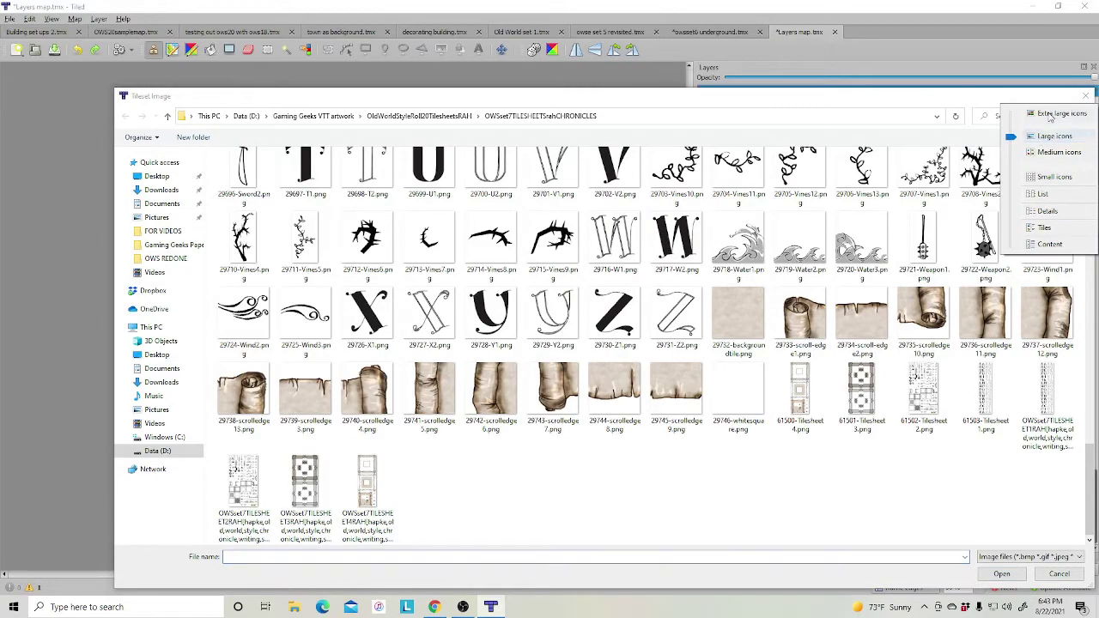
{"action": "left_click", "coordinate": [1049, 115]}
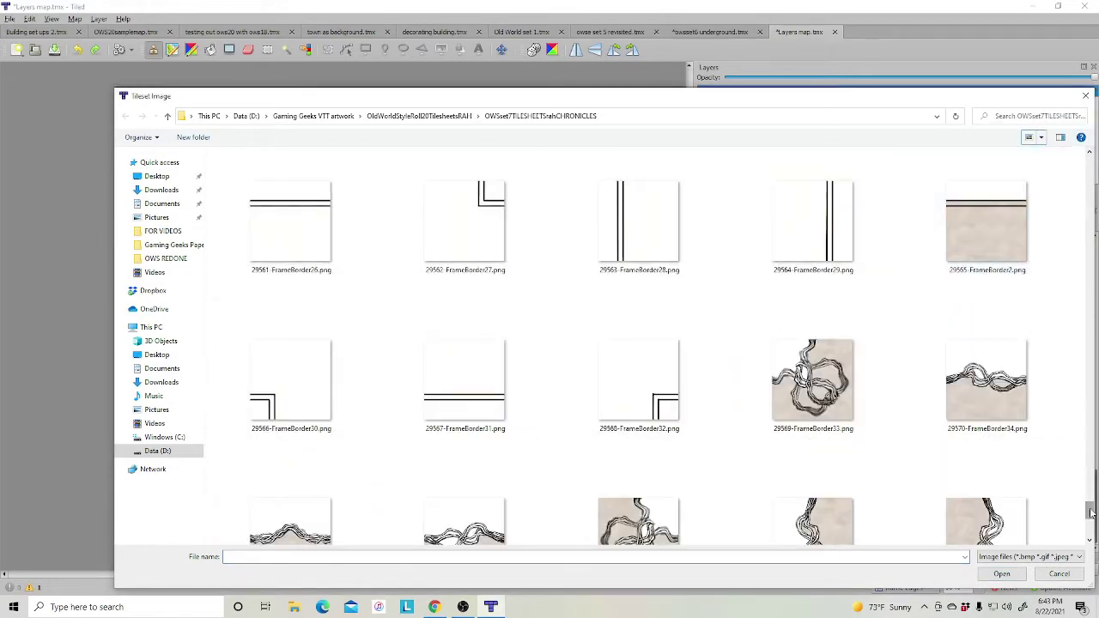
{"action": "scroll", "coordinate": [1091, 513], "scroll_direction": "down", "scroll_amount": 5}
{"action": "left_click_drag", "start_coordinate": [705, 102], "coordinate": [654, 49]}
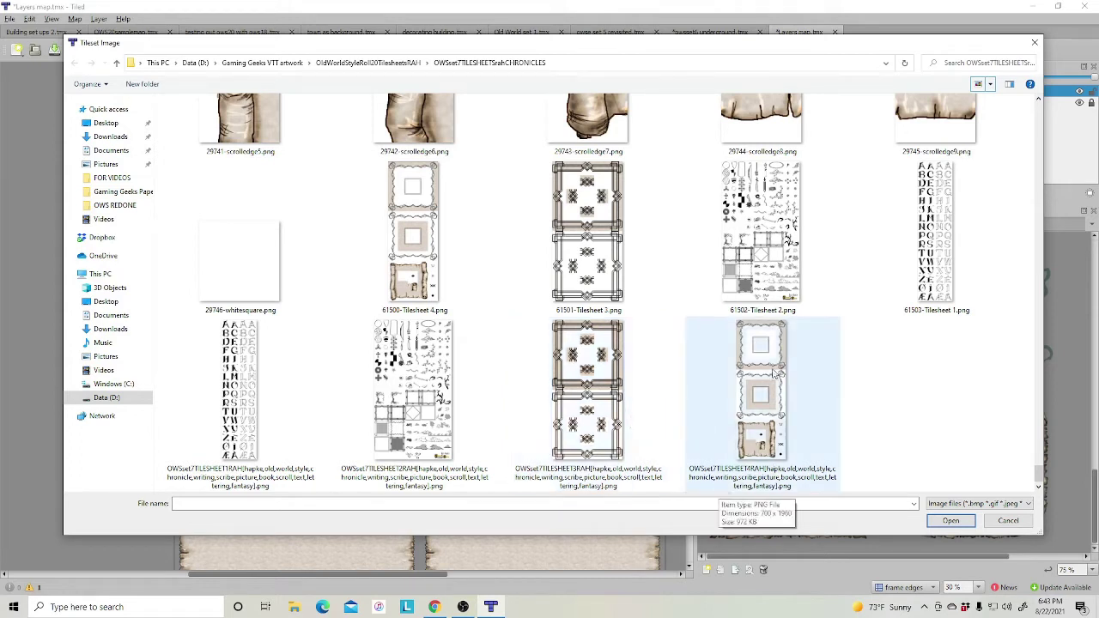
Select the OWSset7TILESHEET4RAH PNG as the tileset's source image
{"action": "left_click", "coordinate": [771, 380]}
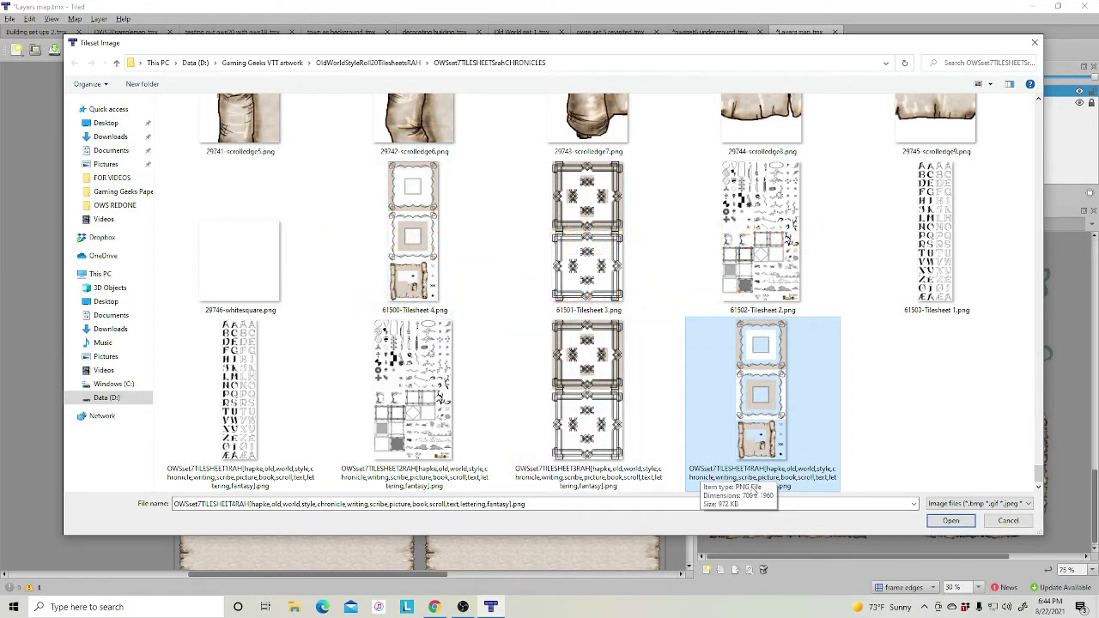
Create the OWSset7 tilesheet 4 tileset and scroll the tileset tabs to view it
{"action": "left_click", "coordinate": [949, 523]}
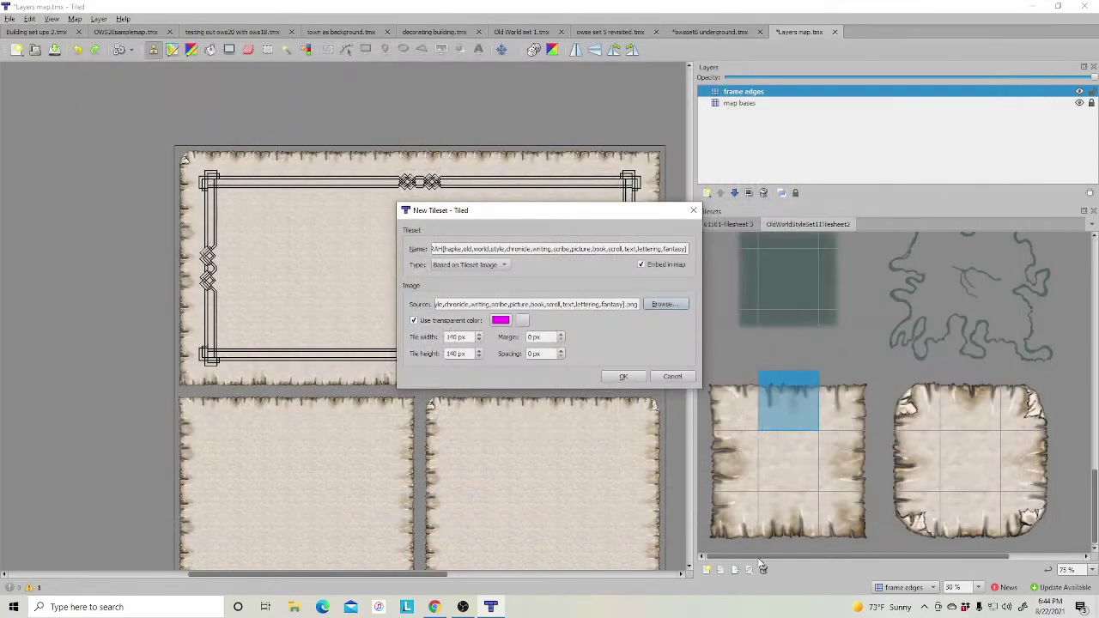
{"action": "left_click", "coordinate": [621, 378]}
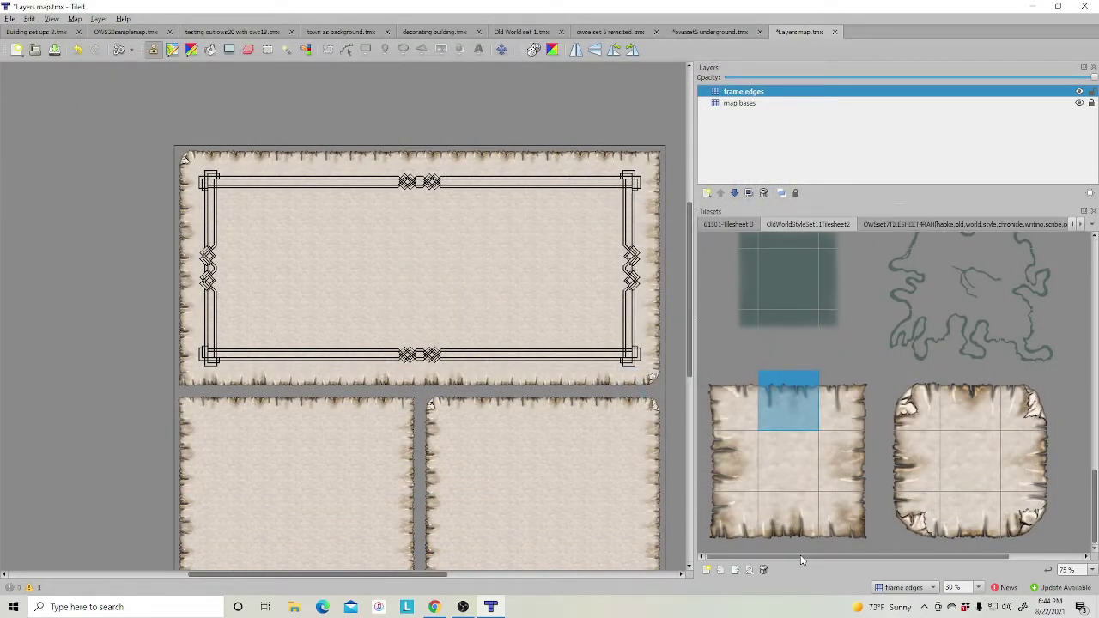
{"action": "left_click_drag", "start_coordinate": [790, 560], "coordinate": [868, 560]}
{"action": "left_click", "coordinate": [1081, 224]}
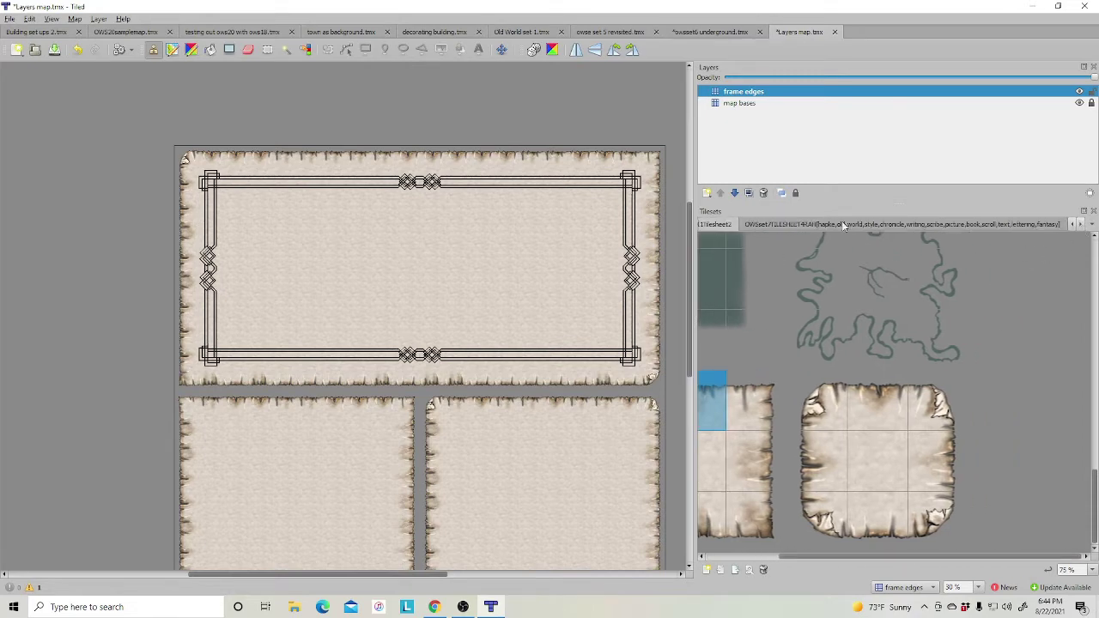
{"action": "left_click", "coordinate": [1072, 224]}
{"action": "left_click", "coordinate": [1072, 225]}
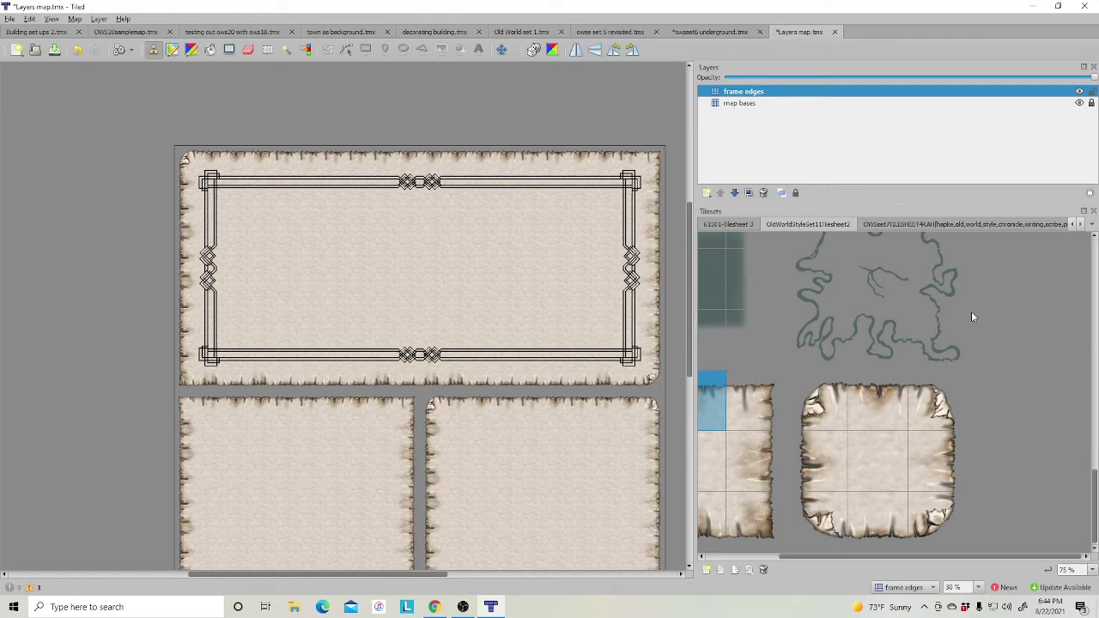
Remove the OWSset7 tileset from the map
{"action": "left_click", "coordinate": [918, 227]}
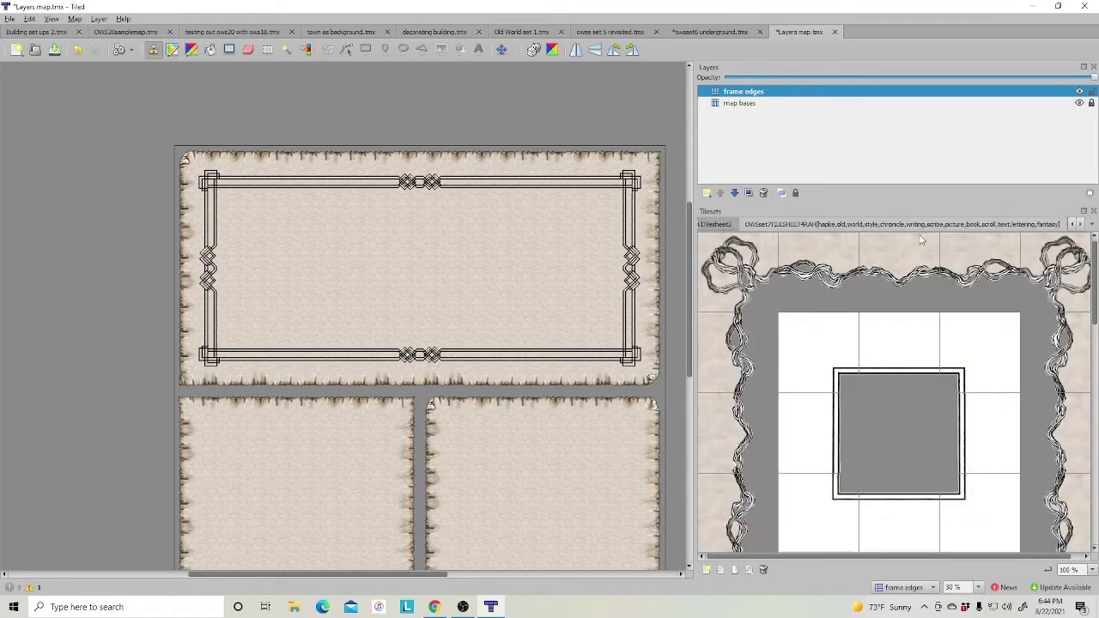
{"action": "left_click", "coordinate": [762, 570]}
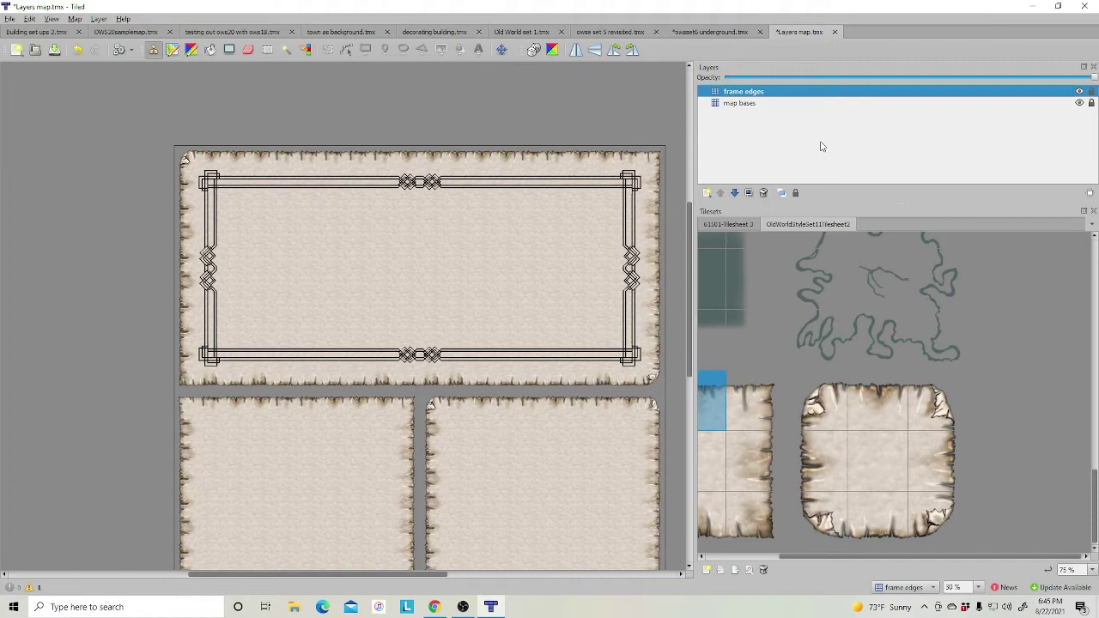
Add a new image layer above the map bases layer
{"action": "left_click", "coordinate": [745, 103]}
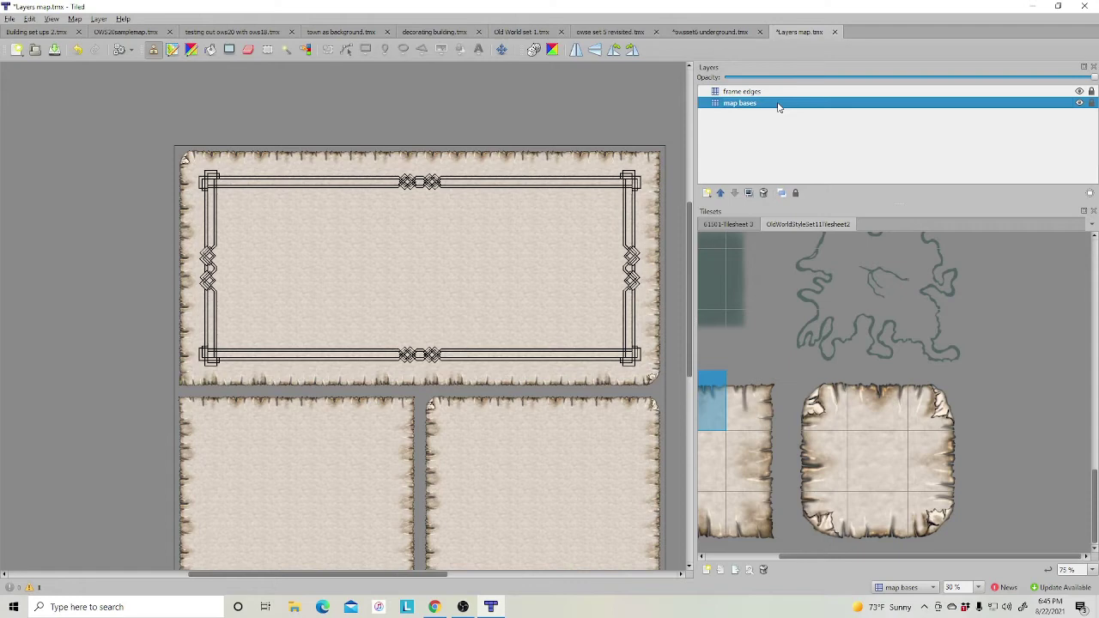
{"action": "right_click", "coordinate": [778, 106]}
{"action": "mouse_move", "coordinate": [799, 110]}
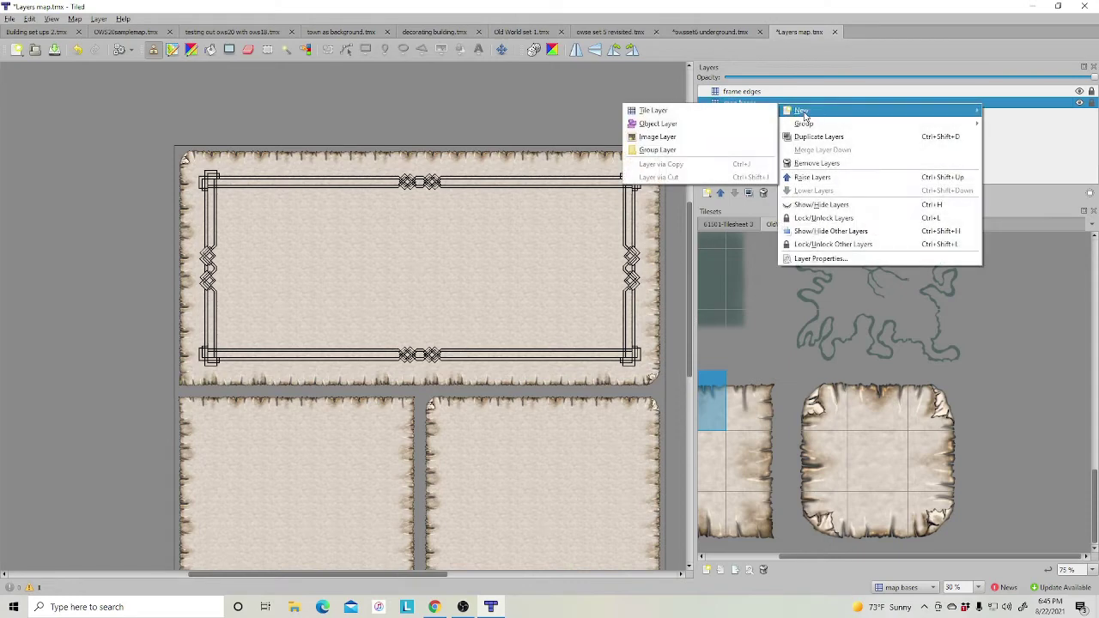
{"action": "left_click", "coordinate": [658, 138]}
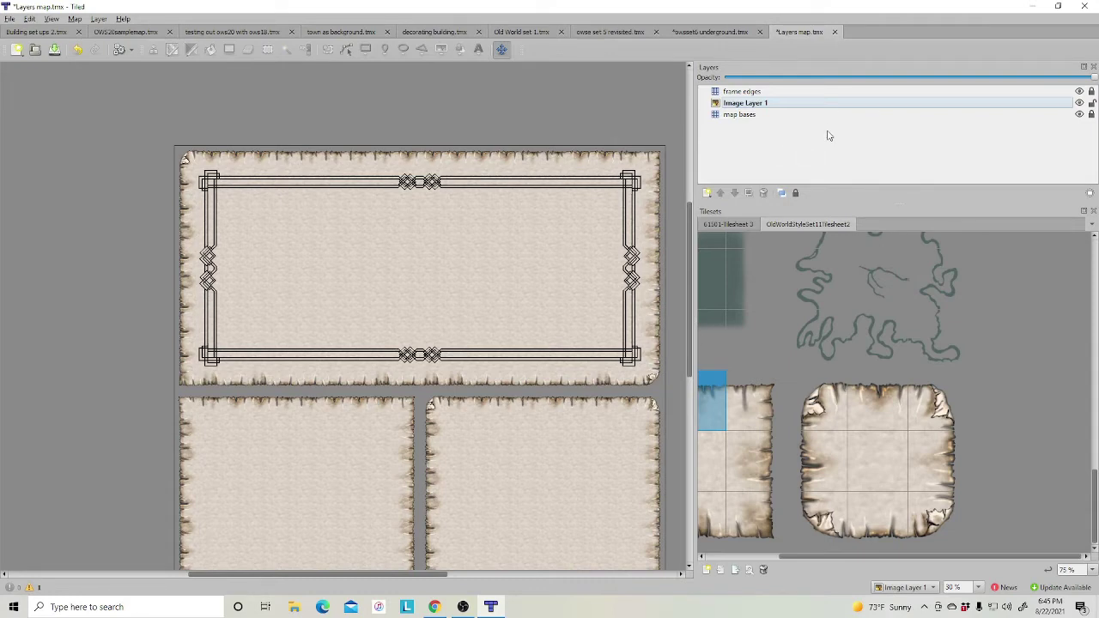
Open Layer Properties for Image Layer 1
{"action": "left_click", "coordinate": [771, 103]}
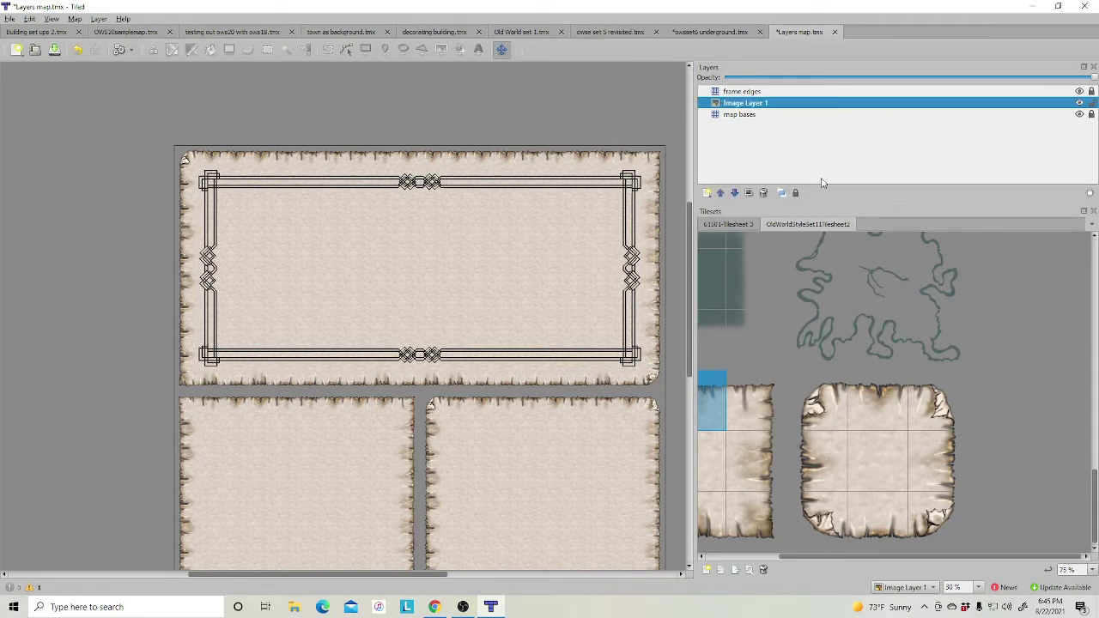
{"action": "right_click", "coordinate": [768, 103]}
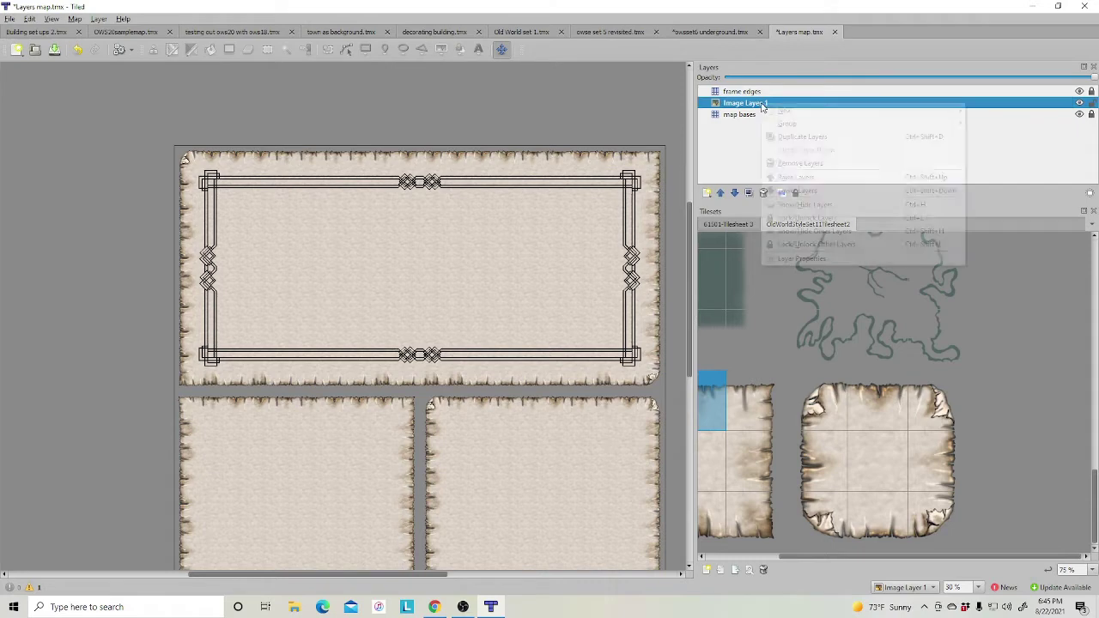
{"action": "left_click", "coordinate": [805, 260]}
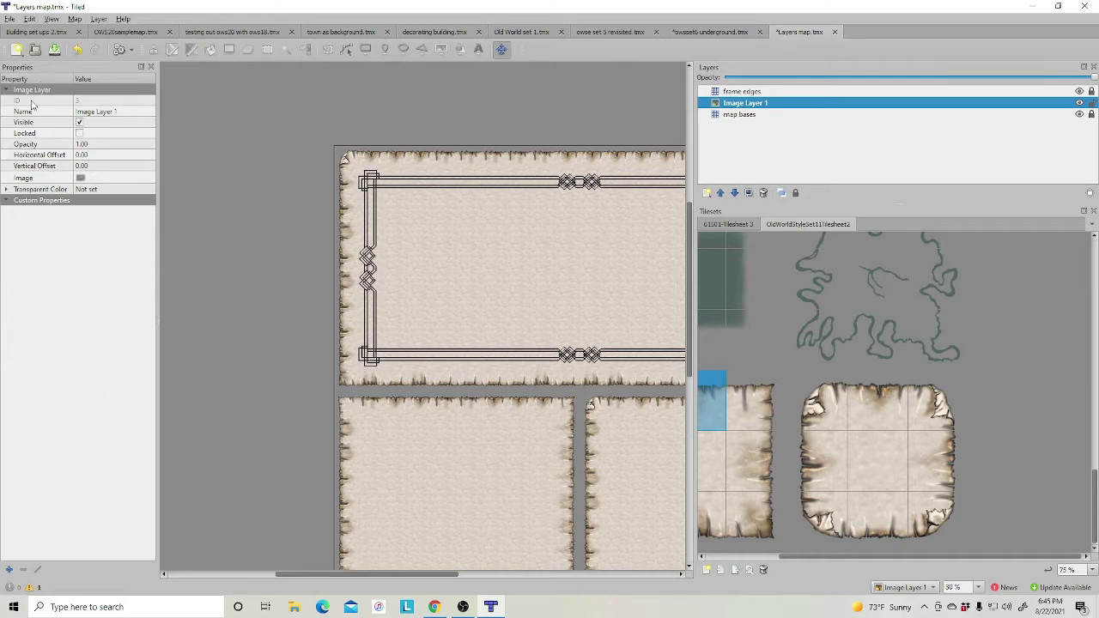
Browse the layer's Image property to the OWS REDONE > OWS set 21 Machines and tinkerers folder
{"action": "left_click", "coordinate": [39, 180]}
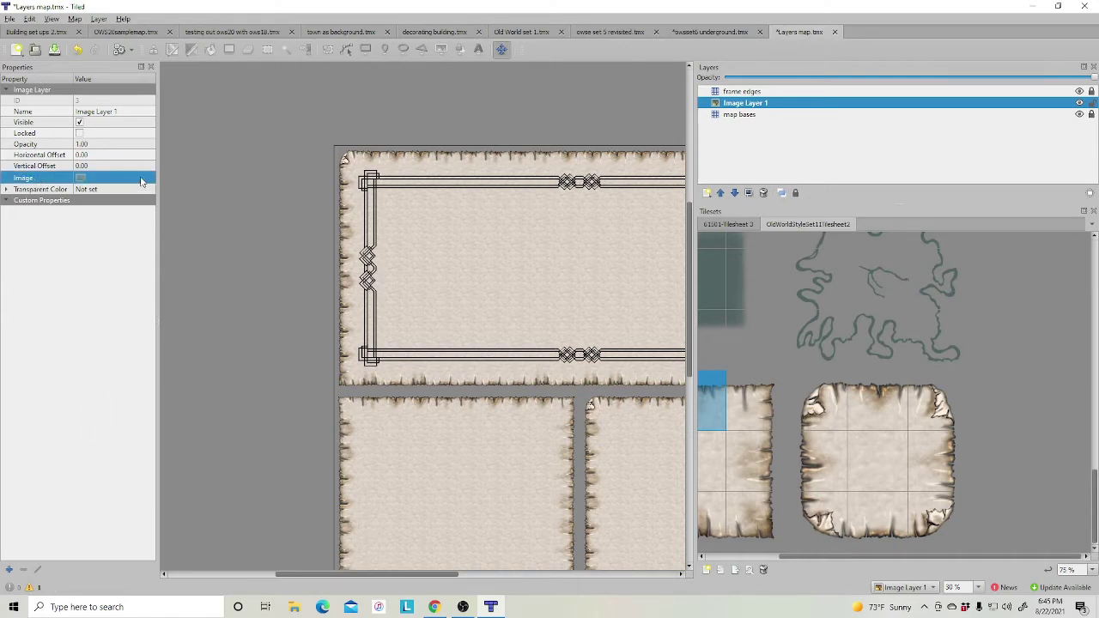
{"action": "left_click", "coordinate": [145, 180]}
{"action": "left_click", "coordinate": [151, 180]}
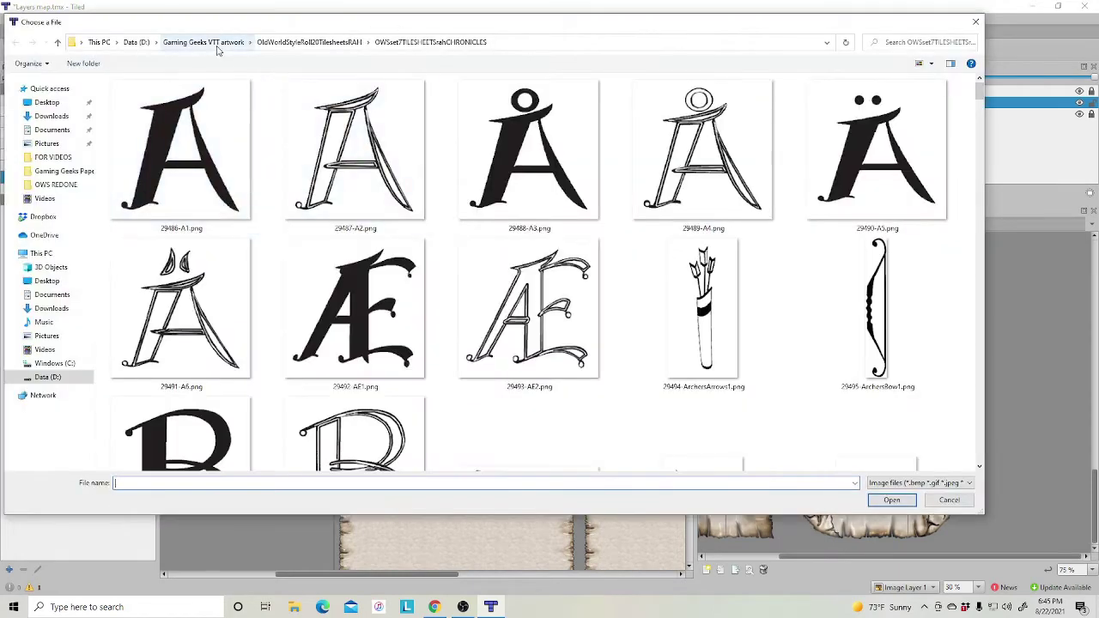
{"action": "left_click", "coordinate": [206, 43]}
{"action": "double_click", "coordinate": [945, 184]}
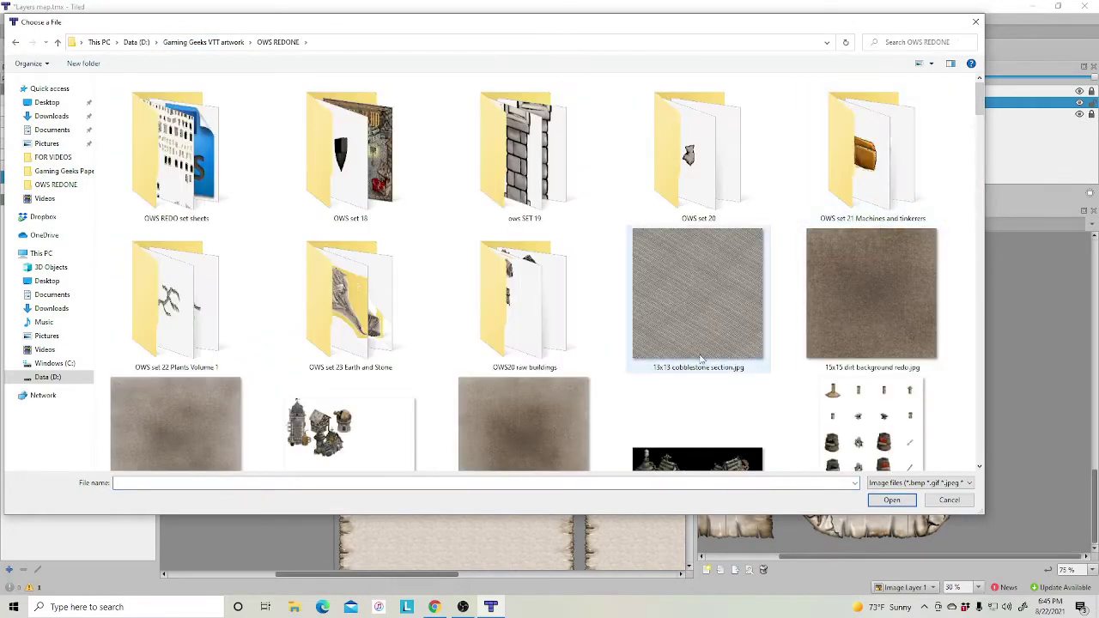
{"action": "double_click", "coordinate": [830, 200]}
{"action": "left_click", "coordinate": [831, 200]}
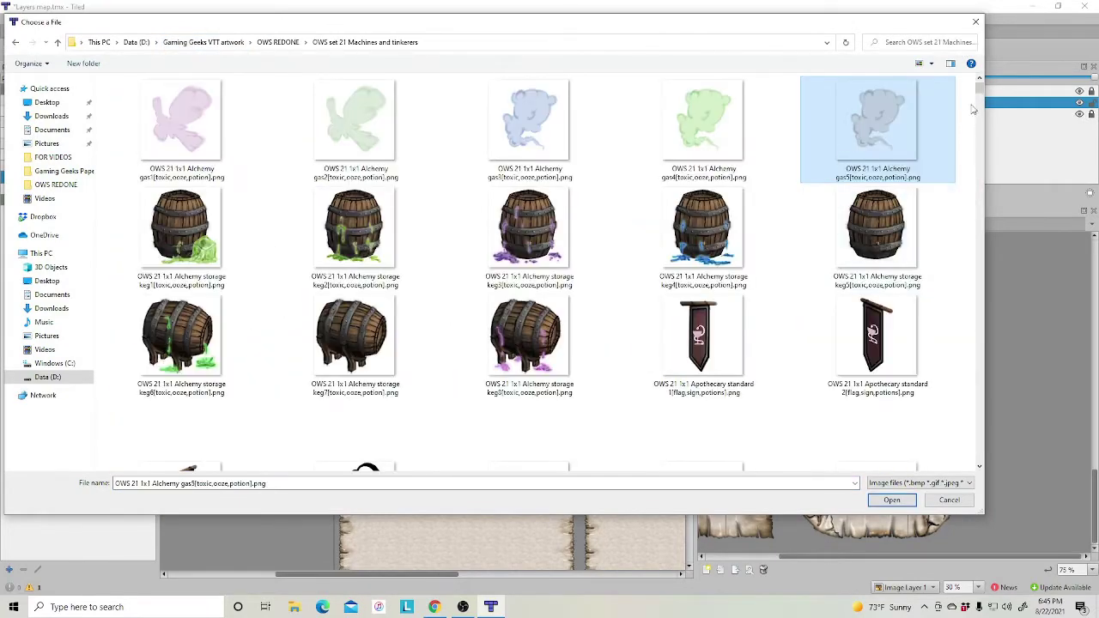
Choose the Tinkers tower4 PNG from the folder
{"action": "left_click_drag", "start_coordinate": [980, 91], "coordinate": [980, 165]}
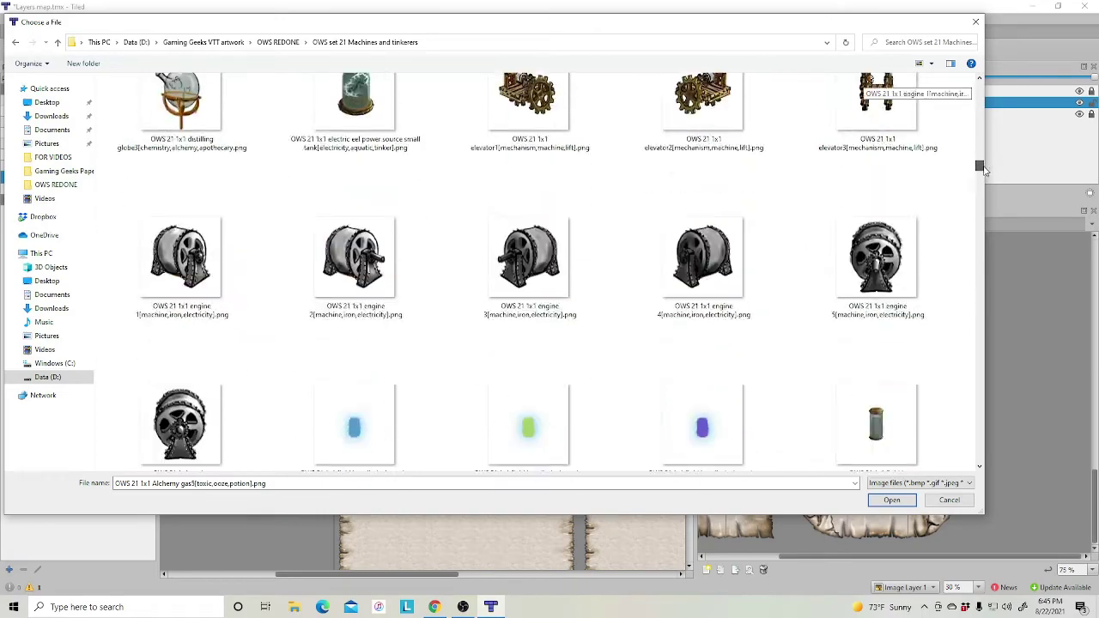
{"action": "left_click", "coordinate": [933, 65]}
{"action": "left_click", "coordinate": [974, 94]}
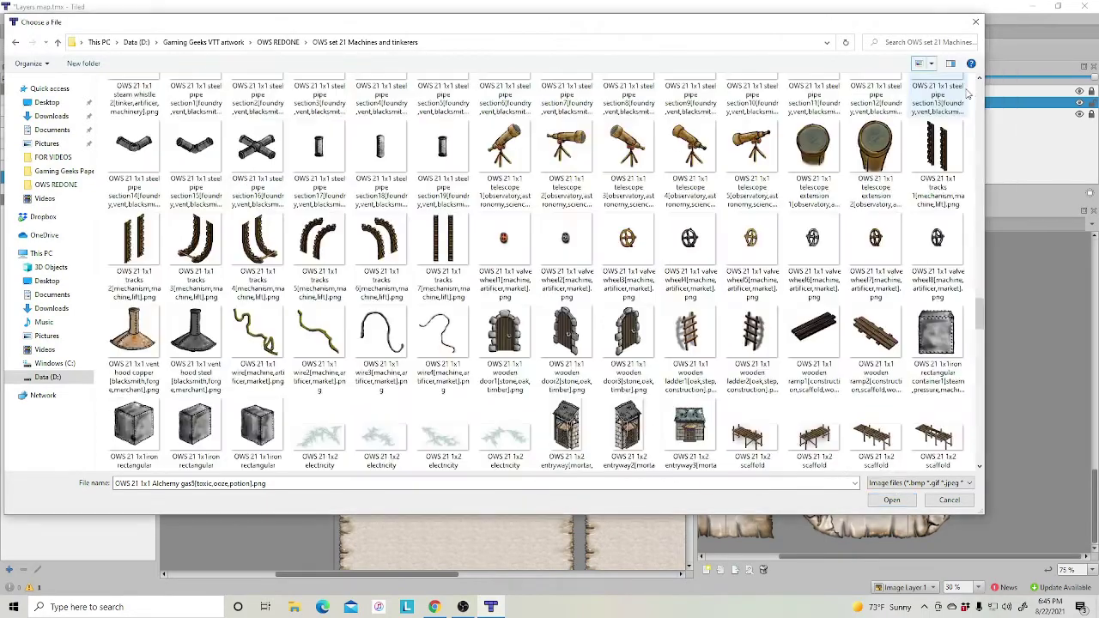
{"action": "left_click_drag", "start_coordinate": [980, 311], "coordinate": [1000, 420]}
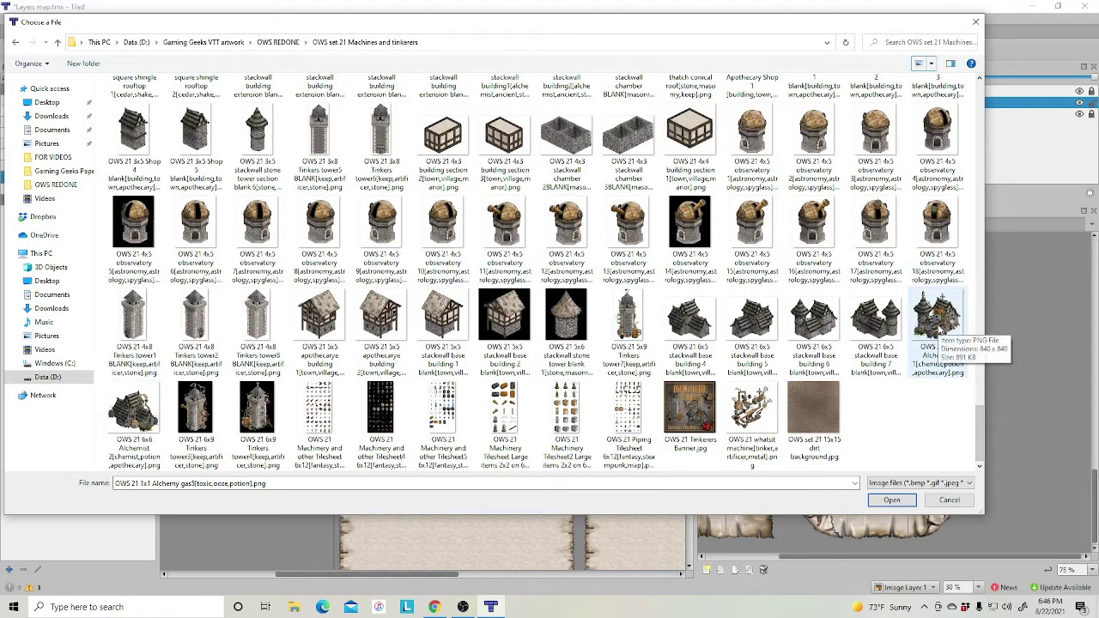
{"action": "left_click", "coordinate": [258, 415]}
Load Tinkers tower4, raise its layer above frame edges and position the tower in the frame
{"action": "left_click", "coordinate": [914, 503]}
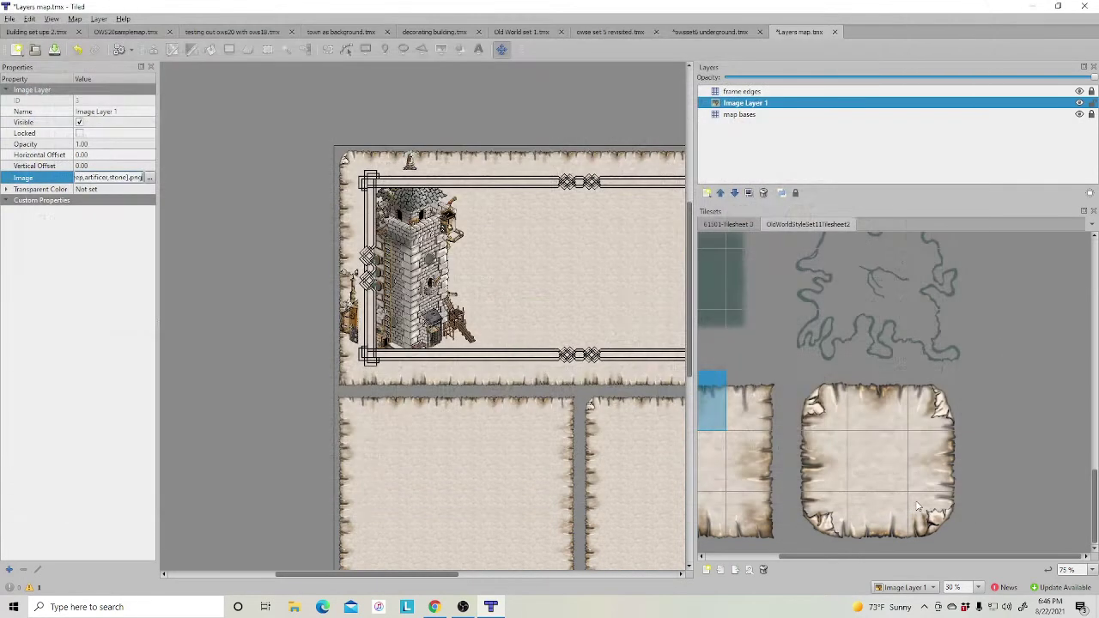
{"action": "left_click_drag", "start_coordinate": [430, 299], "coordinate": [498, 270]}
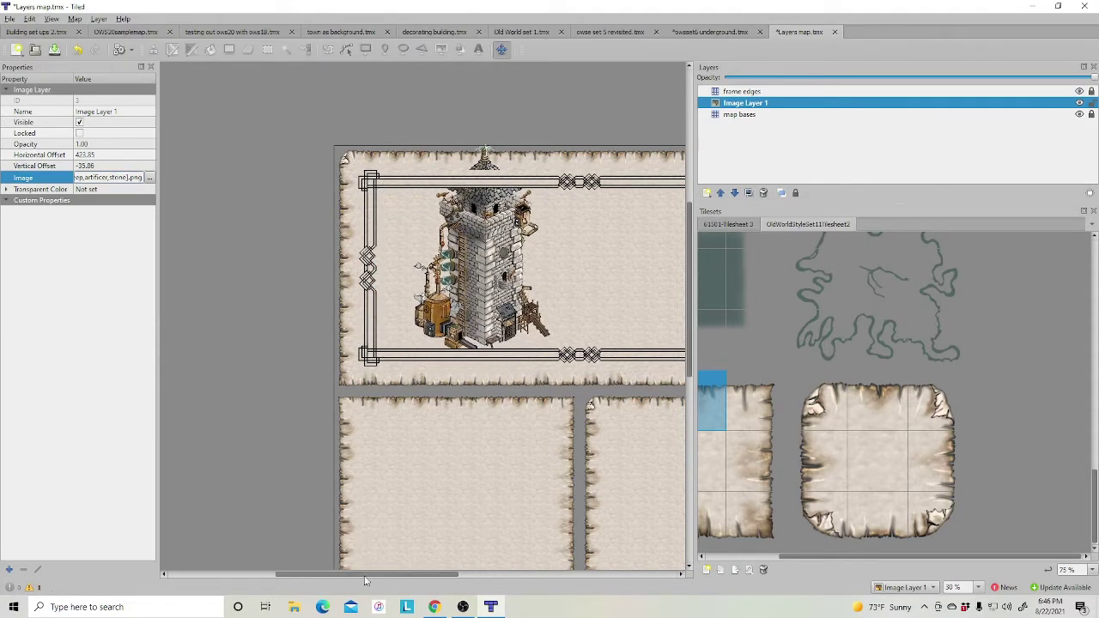
{"action": "left_click_drag", "start_coordinate": [369, 573], "coordinate": [404, 573]}
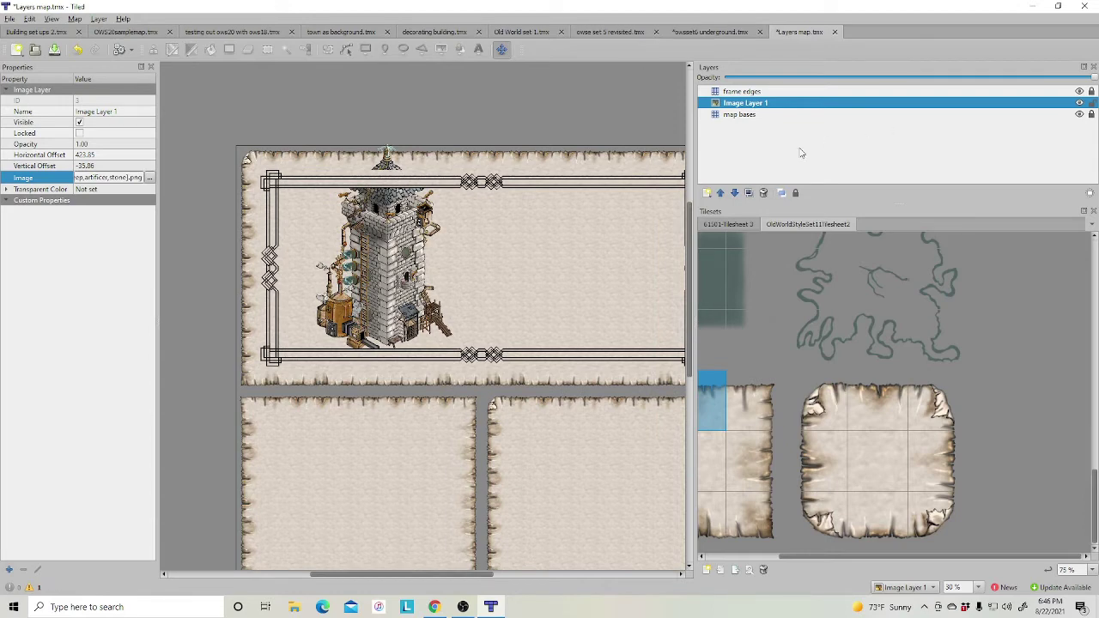
{"action": "left_click", "coordinate": [721, 193]}
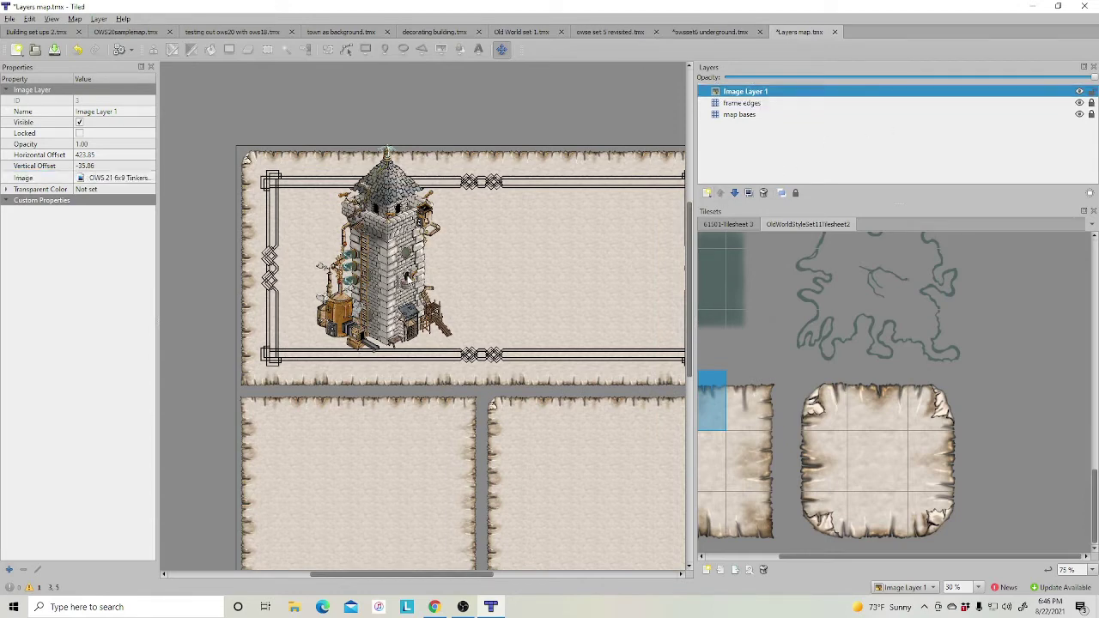
{"action": "left_click_drag", "start_coordinate": [408, 278], "coordinate": [389, 146]}
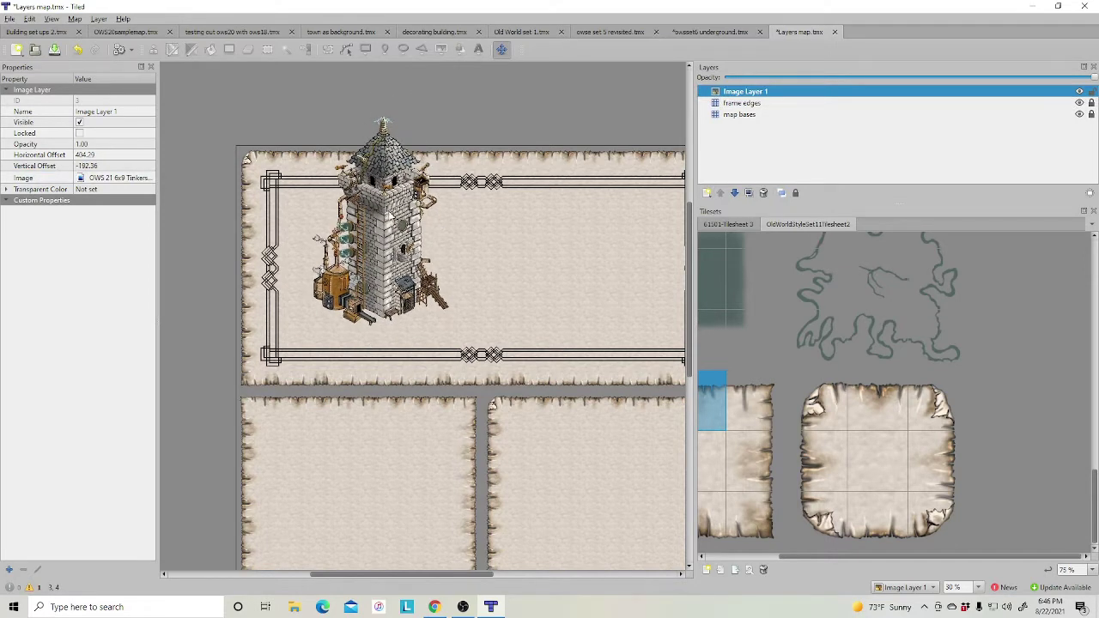
{"action": "left_click_drag", "start_coordinate": [391, 214], "coordinate": [399, 229]}
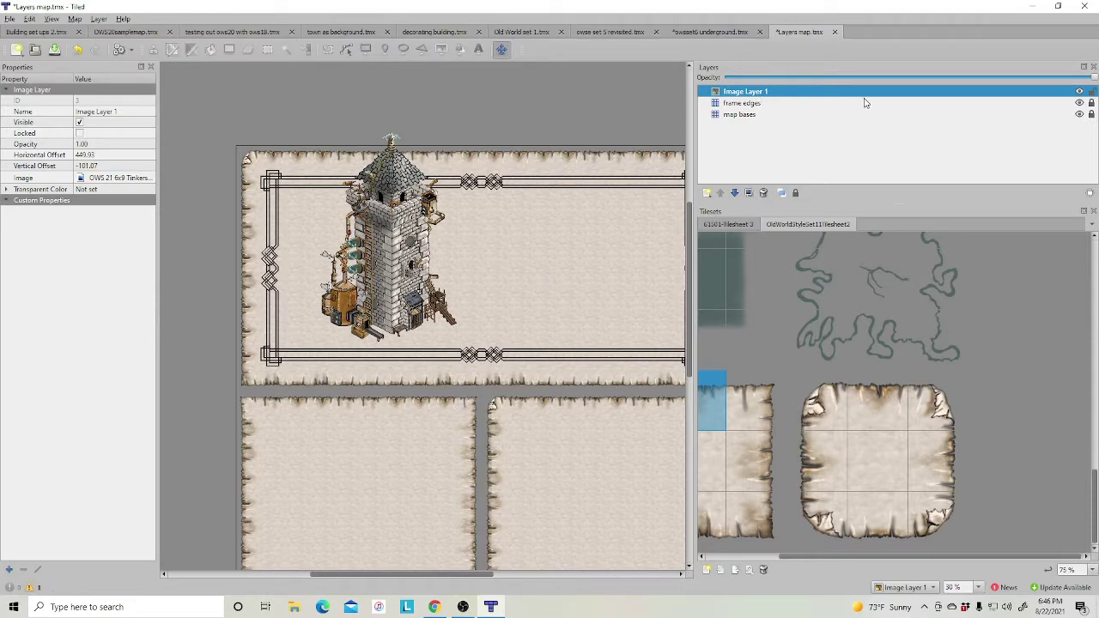
Delete the tower layer and add a new image layer above map bases
{"action": "left_click", "coordinate": [763, 192]}
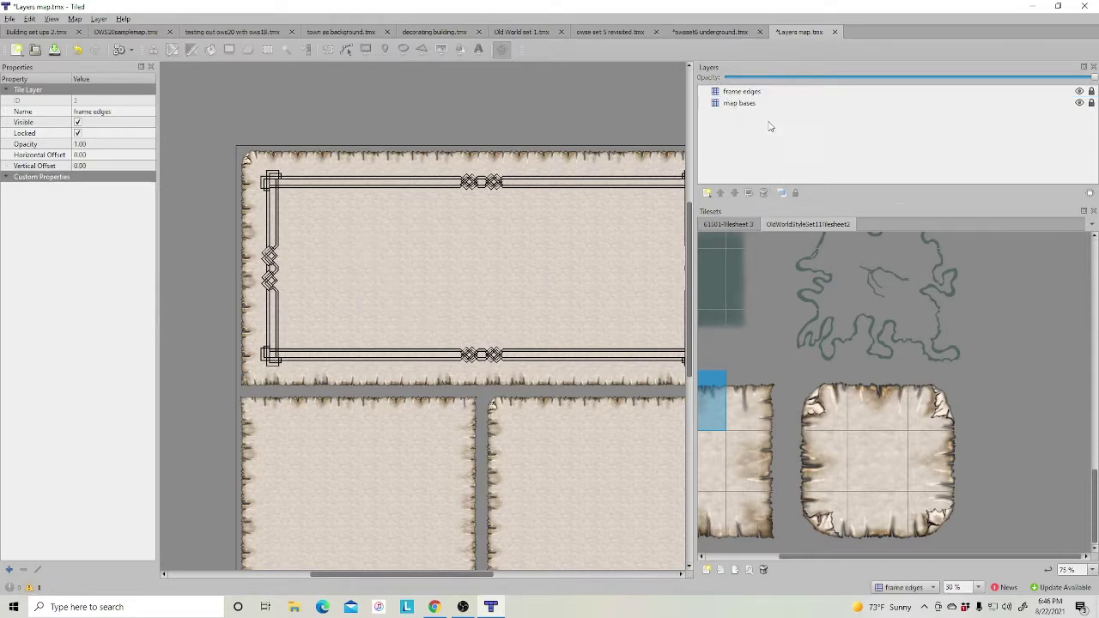
{"action": "right_click", "coordinate": [746, 104]}
{"action": "mouse_move", "coordinate": [799, 112]}
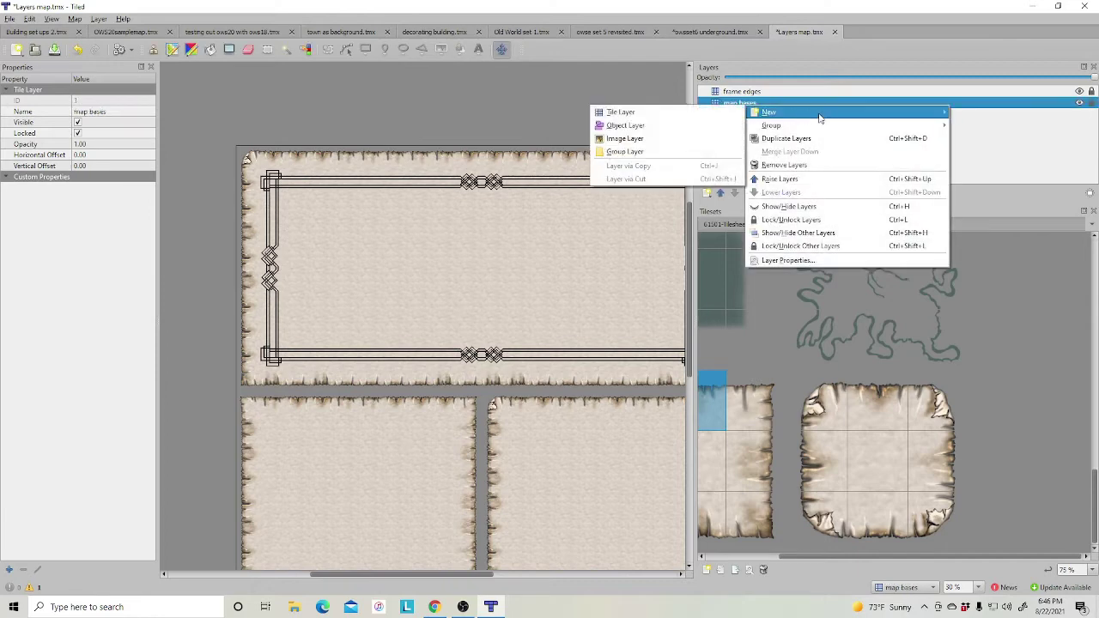
{"action": "left_click", "coordinate": [628, 138]}
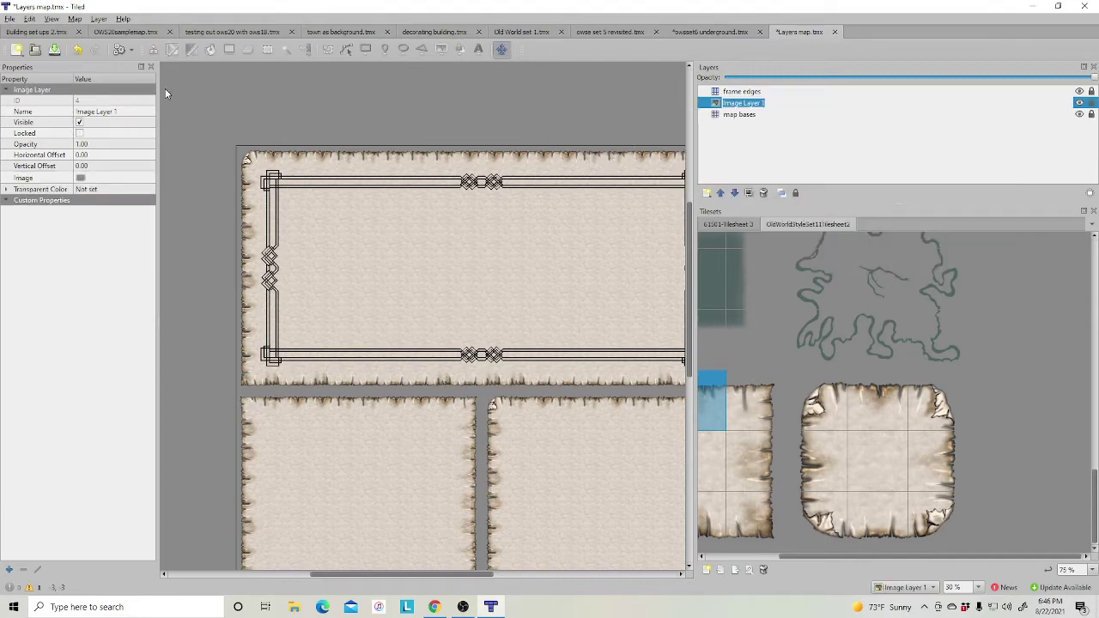
Set the new layer's image to the Alchemist building and move it into the top frame
{"action": "left_click", "coordinate": [140, 179]}
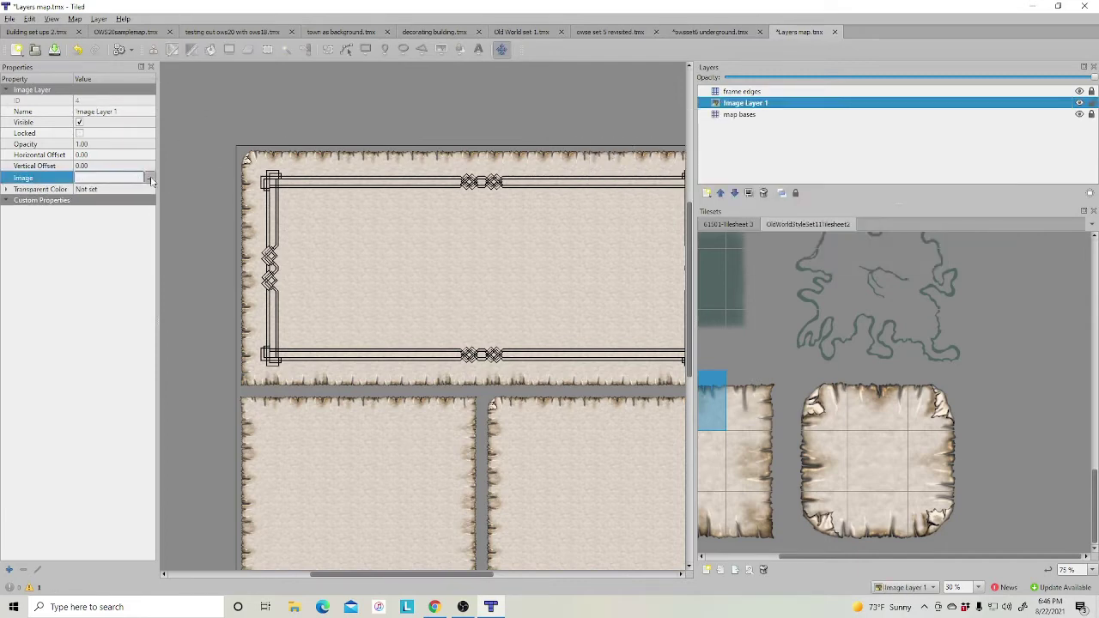
{"action": "left_click", "coordinate": [151, 178]}
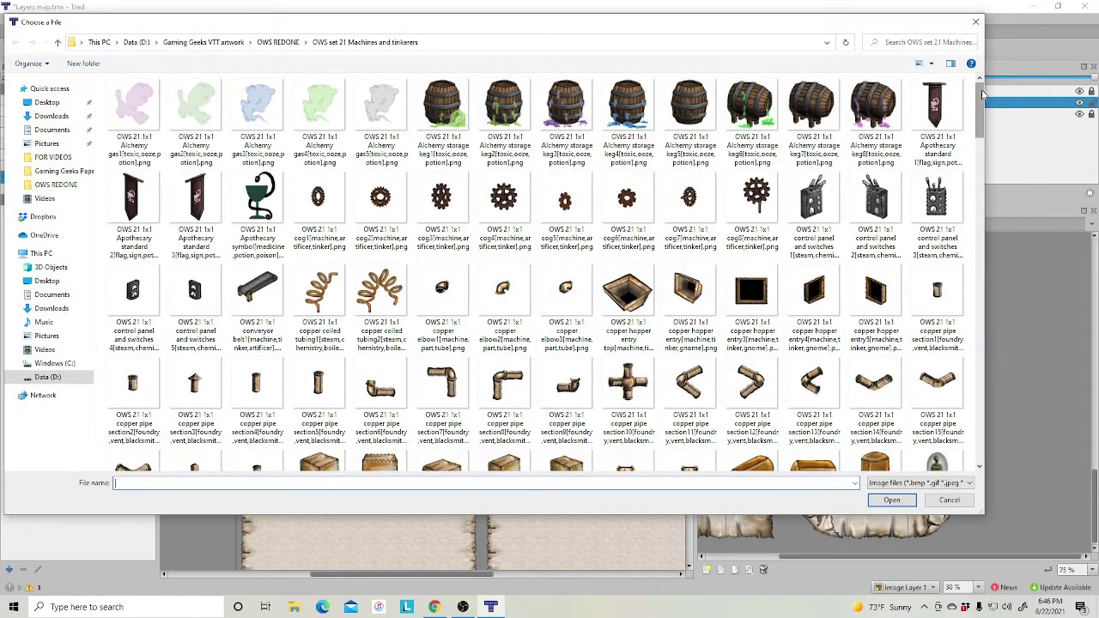
{"action": "left_click_drag", "start_coordinate": [982, 110], "coordinate": [1013, 419]}
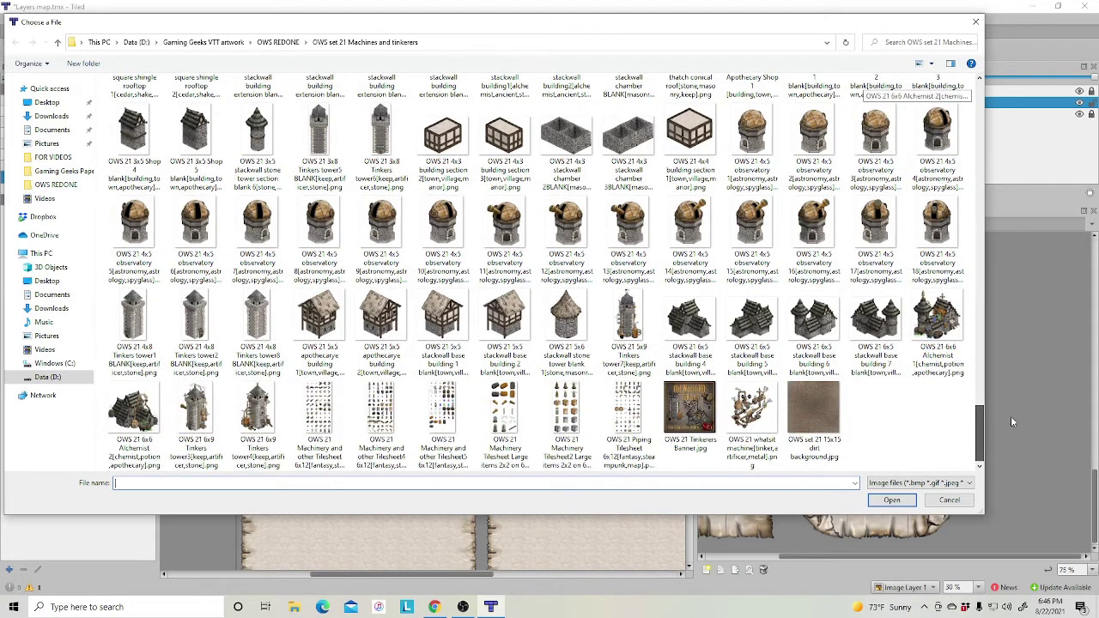
{"action": "left_click", "coordinate": [926, 331]}
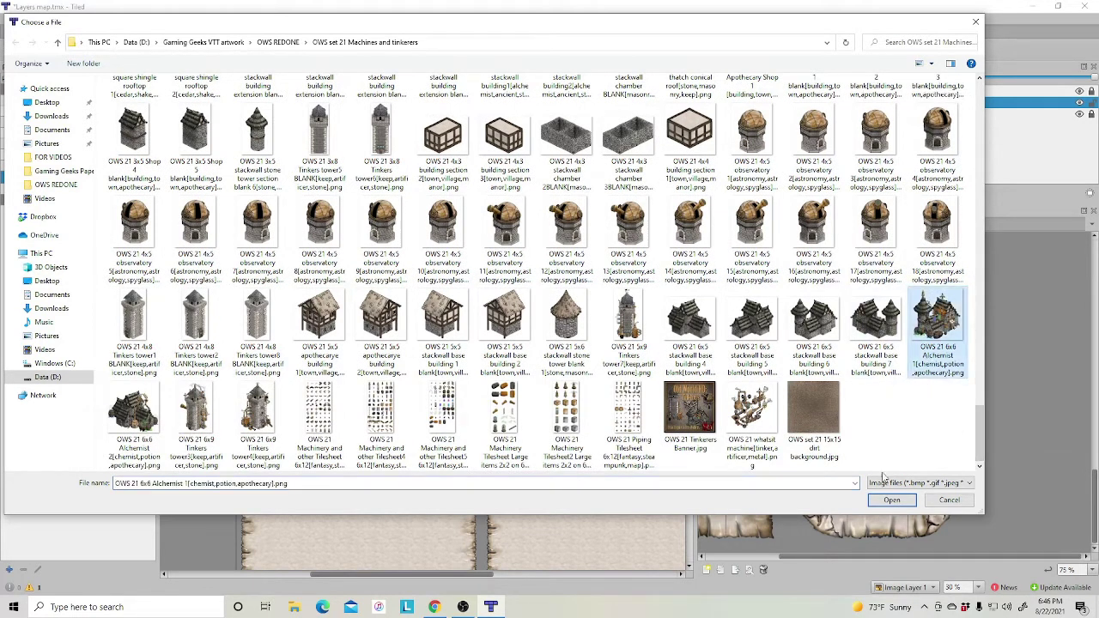
{"action": "left_click", "coordinate": [891, 500]}
{"action": "left_click_drag", "start_coordinate": [326, 234], "coordinate": [403, 301]}
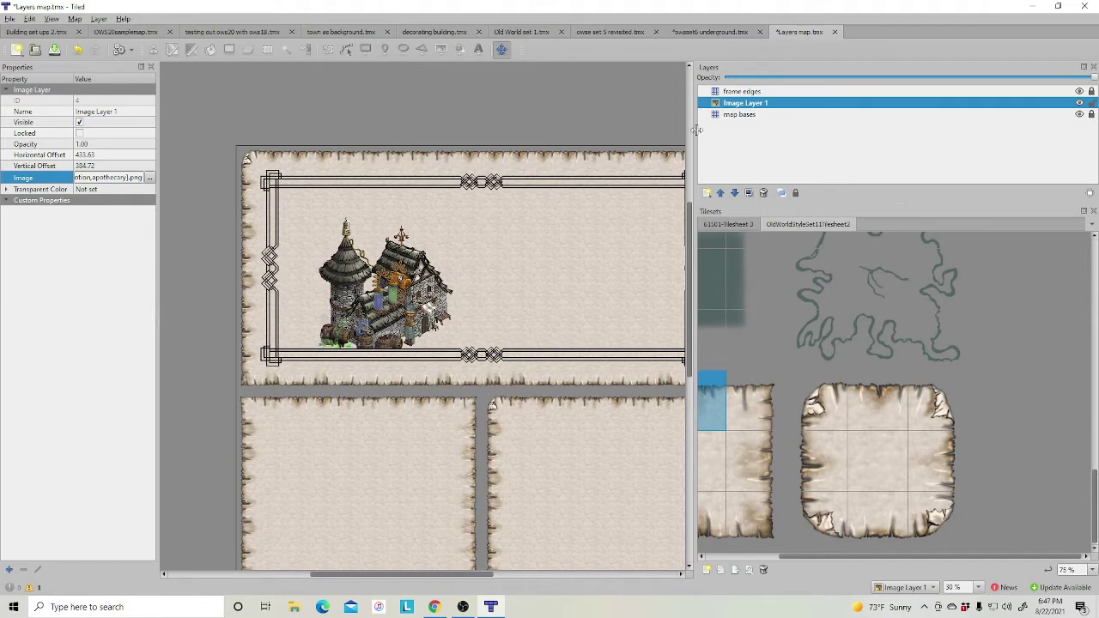
Rename the image layer to 'alchemist'
{"action": "double_click", "coordinate": [755, 103]}
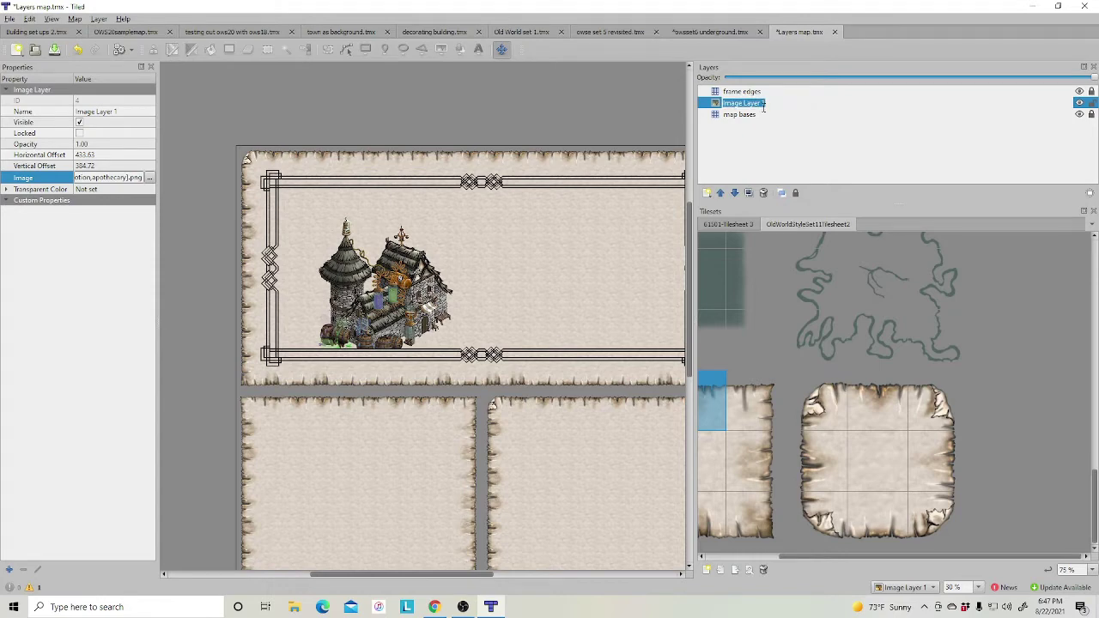
{"action": "type", "text": "alchemist"}
{"action": "key", "text": "Return"}
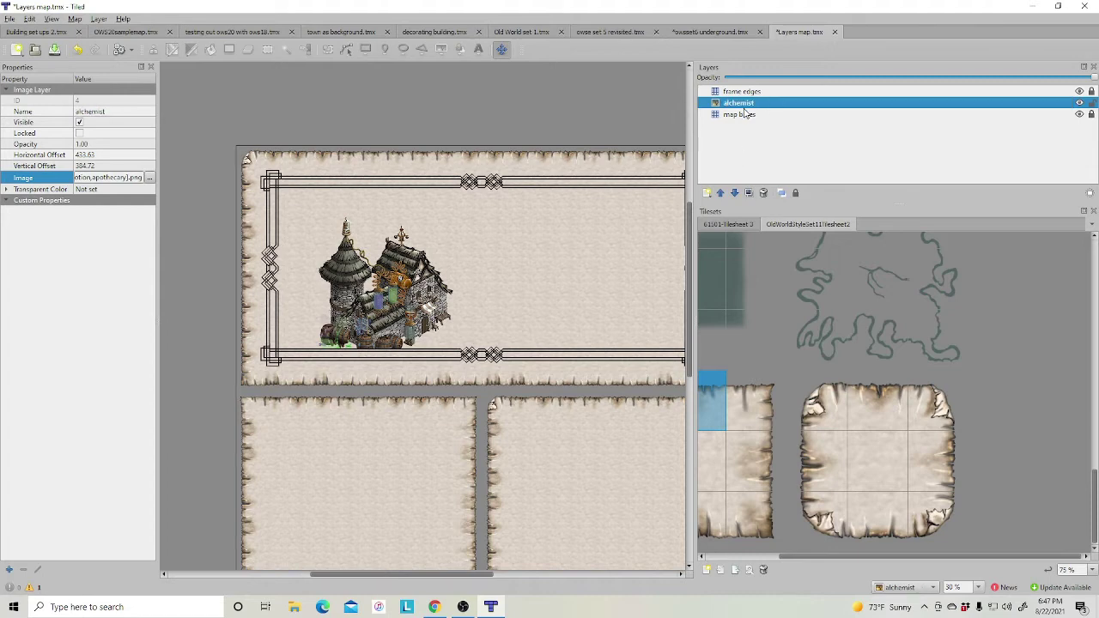
Create another image layer from the map bases layer
{"action": "left_click", "coordinate": [740, 114]}
{"action": "right_click", "coordinate": [743, 114]}
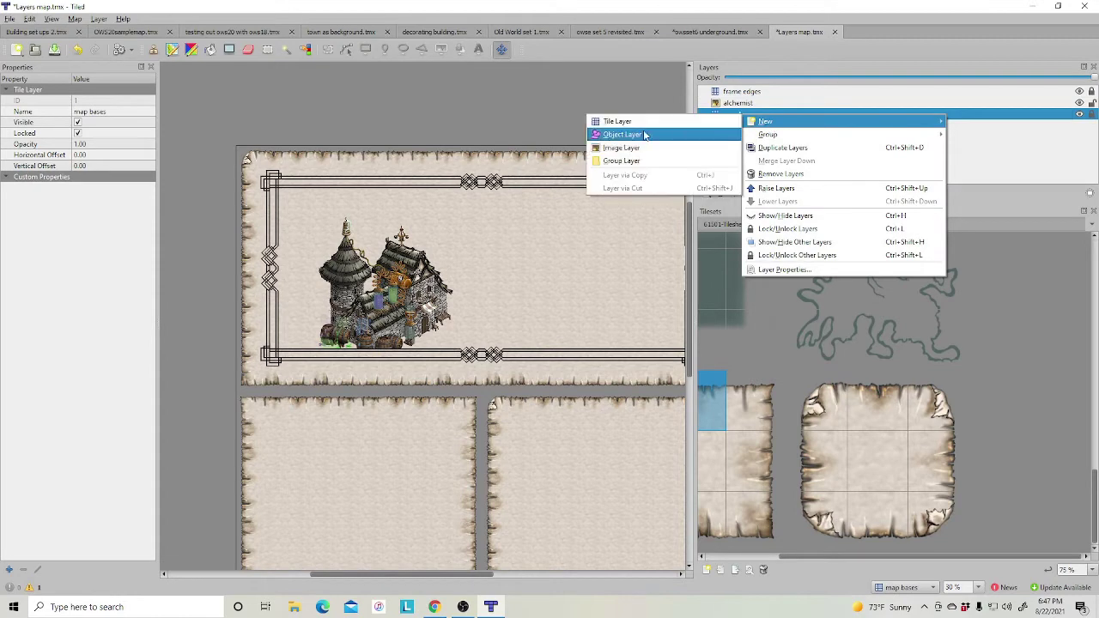
{"action": "key", "text": "Escape"}
{"action": "key", "text": "Escape"}
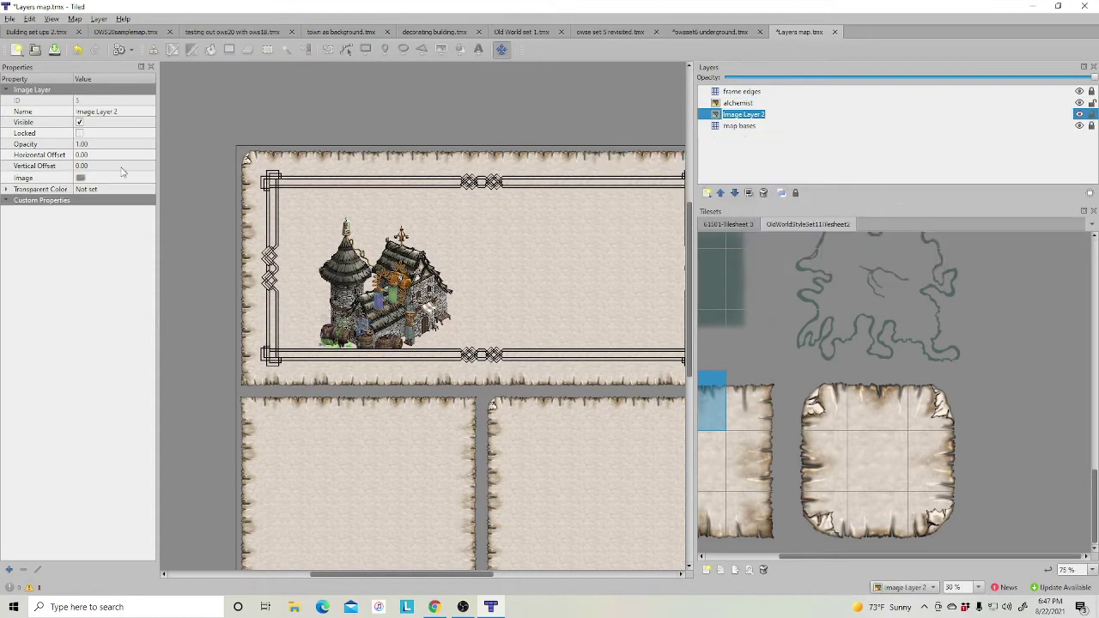
Set Image Layer 2's image to a Thatch and wood building from OWS set 18
{"action": "left_click", "coordinate": [36, 179]}
{"action": "left_click", "coordinate": [149, 180]}
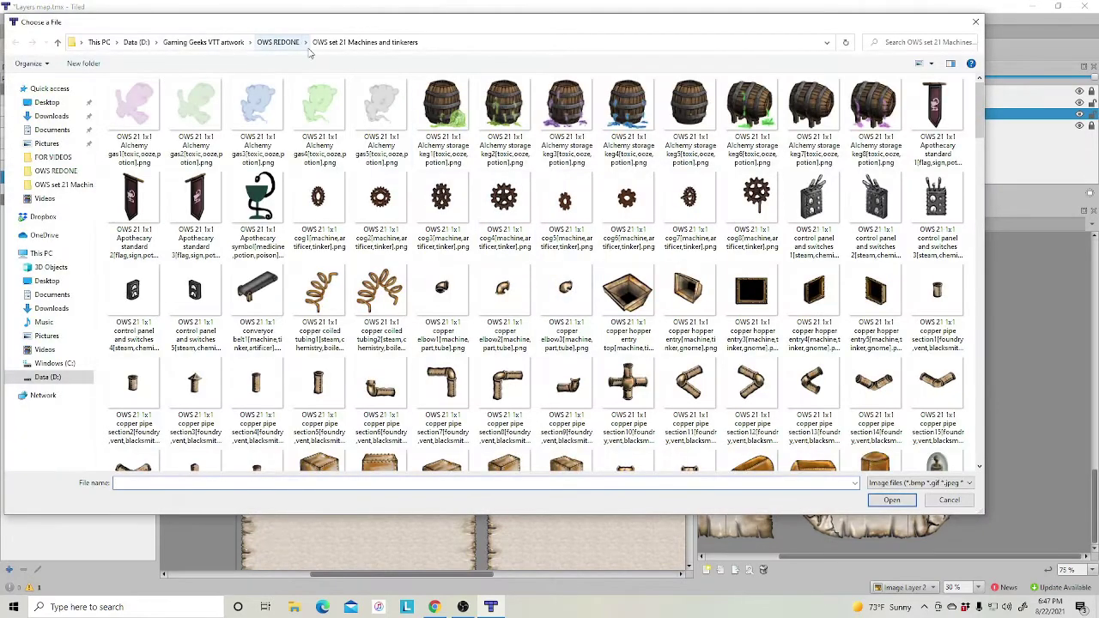
{"action": "left_click", "coordinate": [292, 43]}
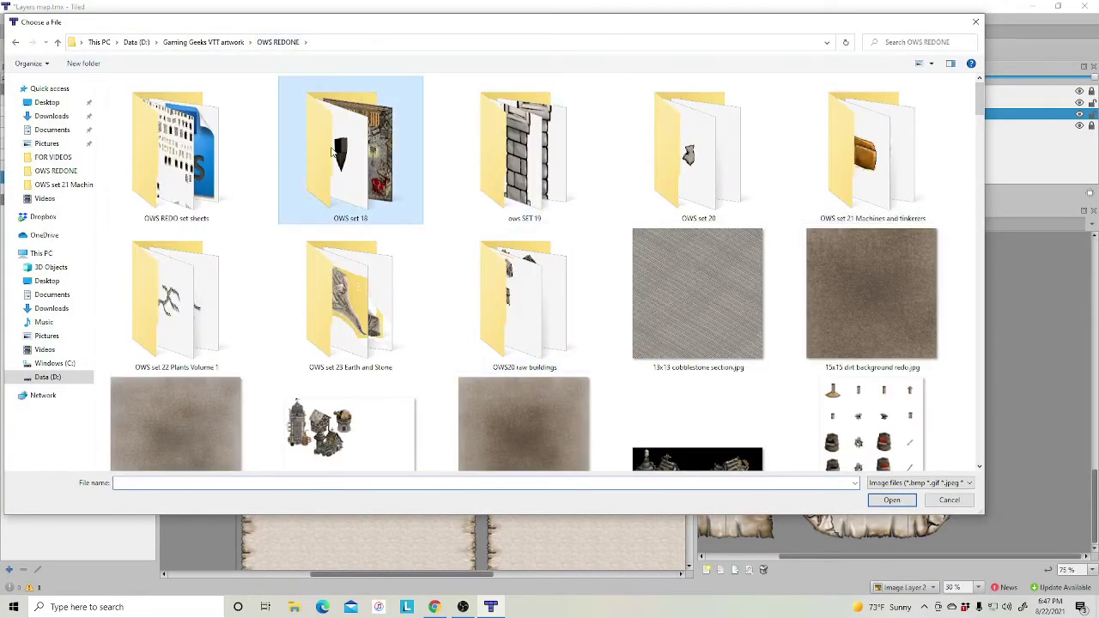
{"action": "double_click", "coordinate": [333, 152]}
{"action": "left_click_drag", "start_coordinate": [985, 97], "coordinate": [1005, 406]}
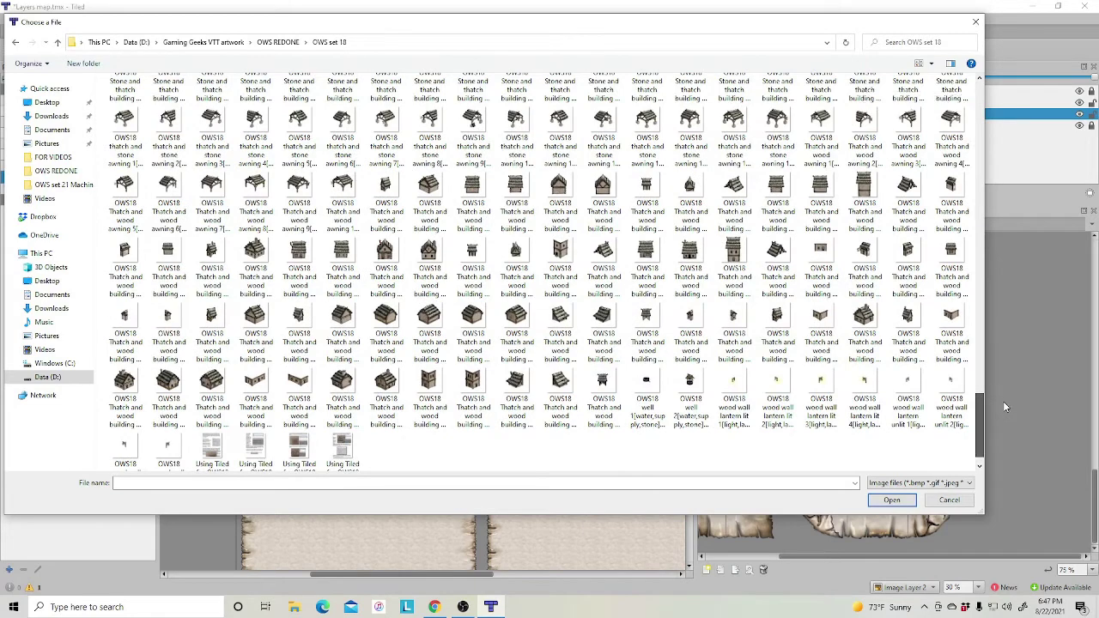
{"action": "left_click", "coordinate": [255, 267]}
{"action": "left_click", "coordinate": [893, 501]}
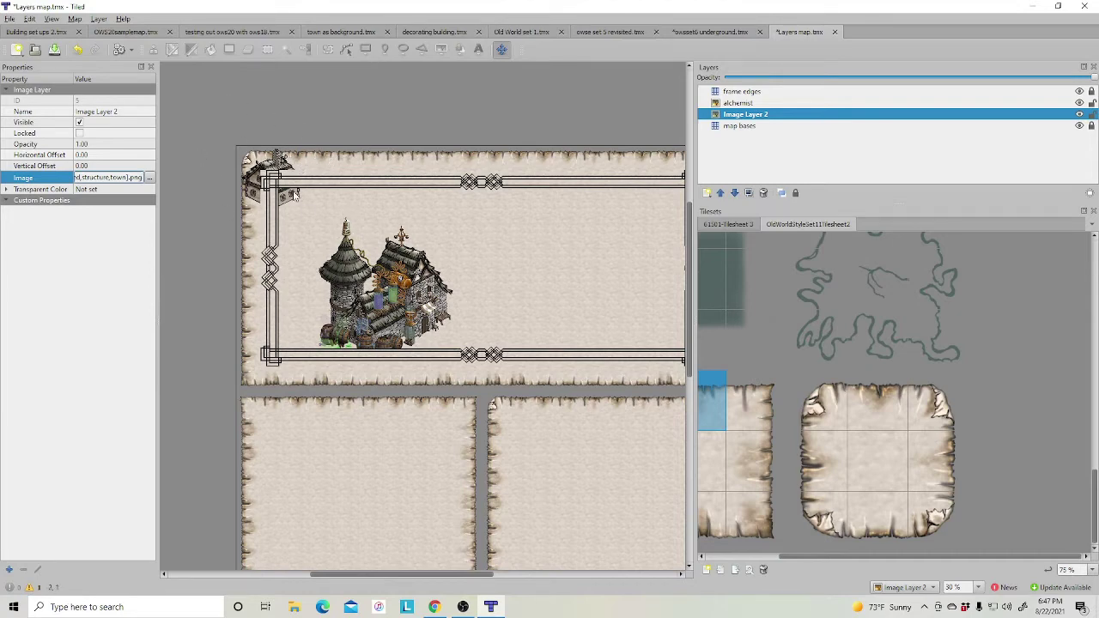
Place the building beside the alchemist and keep its layer beneath alchemist
{"action": "left_click_drag", "start_coordinate": [294, 196], "coordinate": [478, 297]}
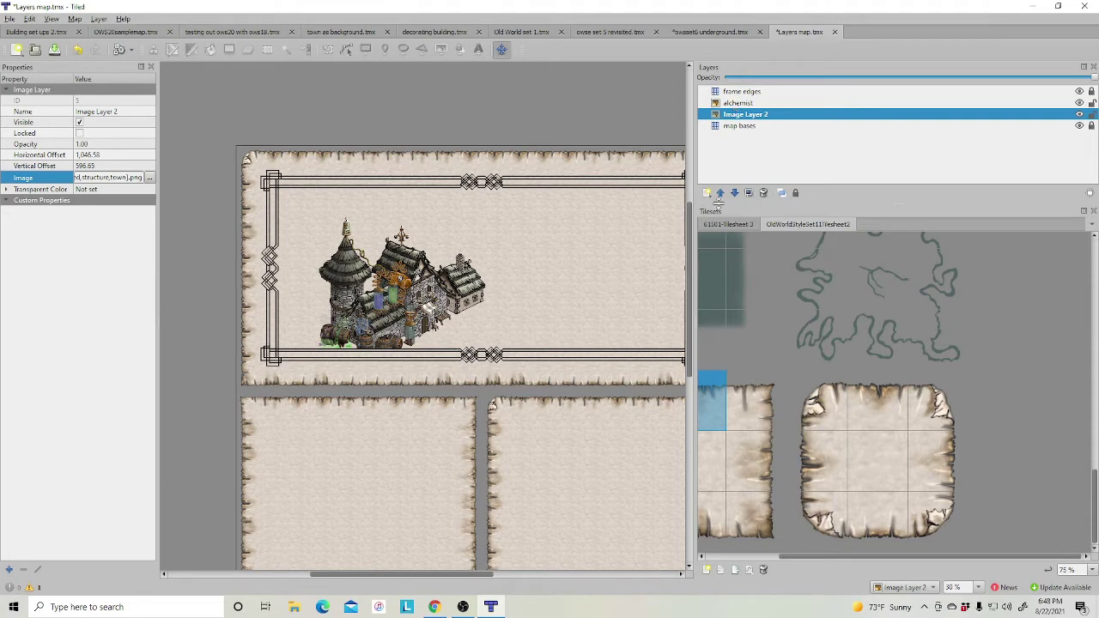
{"action": "left_click", "coordinate": [721, 194]}
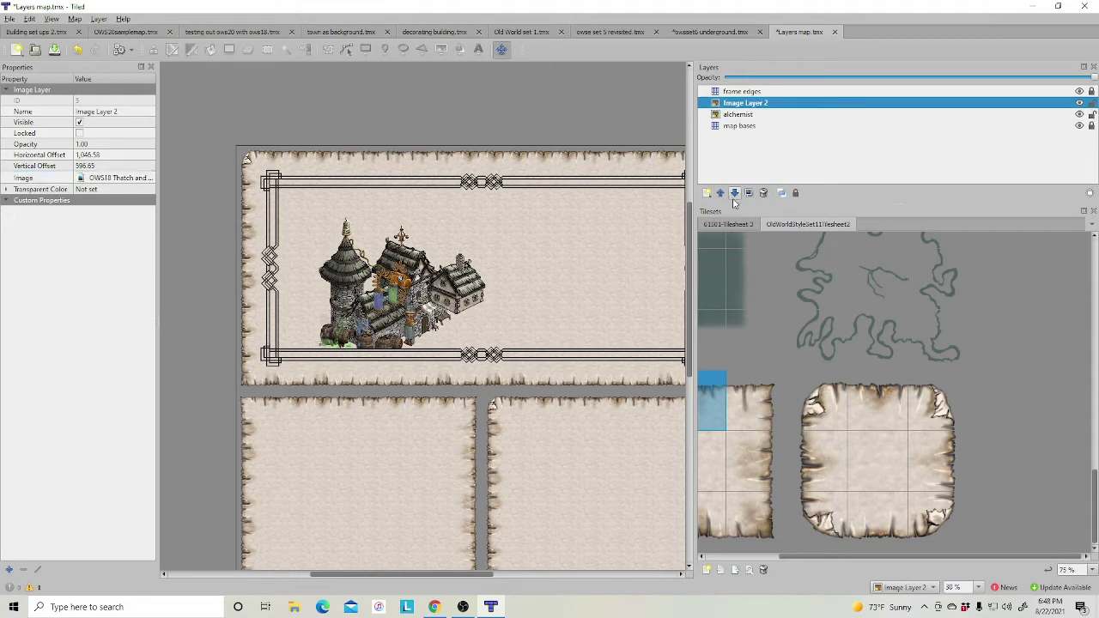
{"action": "left_click", "coordinate": [734, 194]}
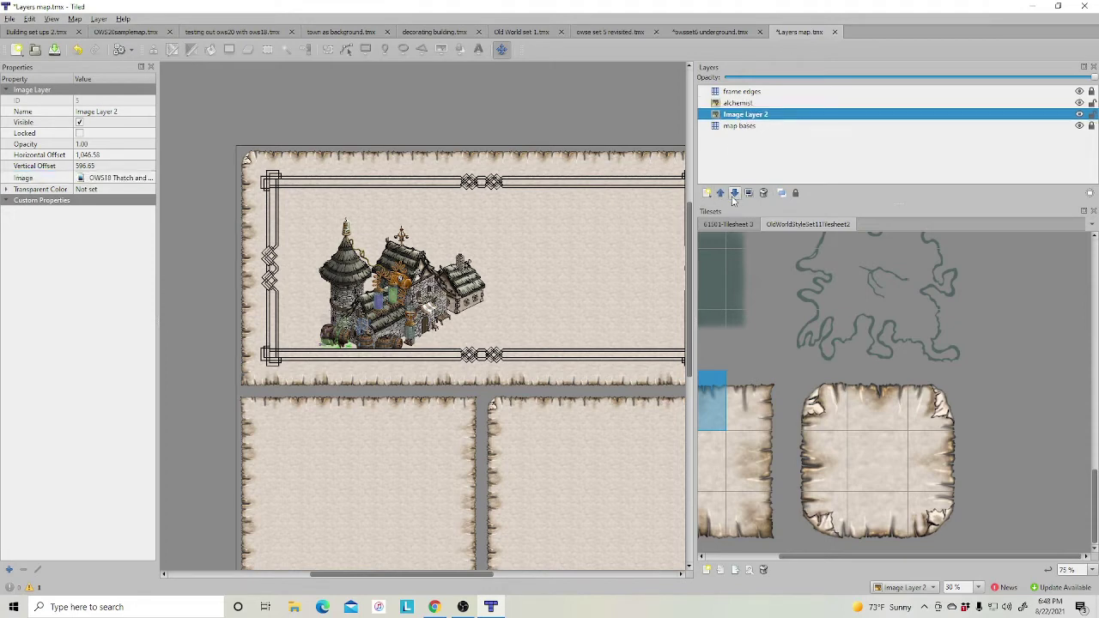
Add Image Layer 3 above map bases and browse its image to the OWS REDONE > OWS set 20 folder
{"action": "right_click", "coordinate": [751, 128]}
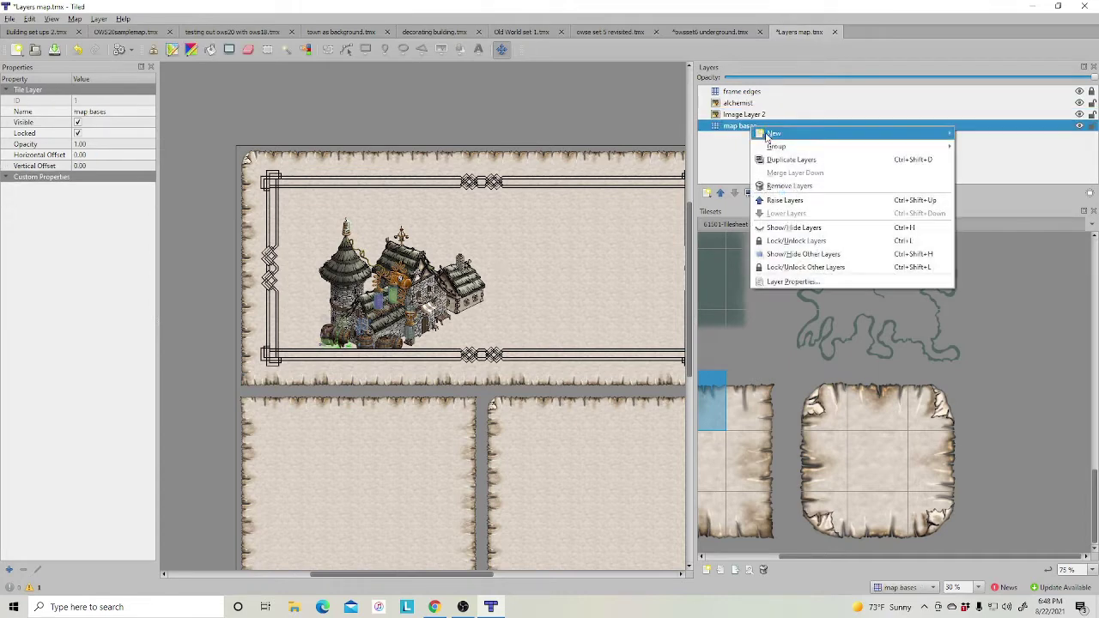
{"action": "mouse_move", "coordinate": [757, 133]}
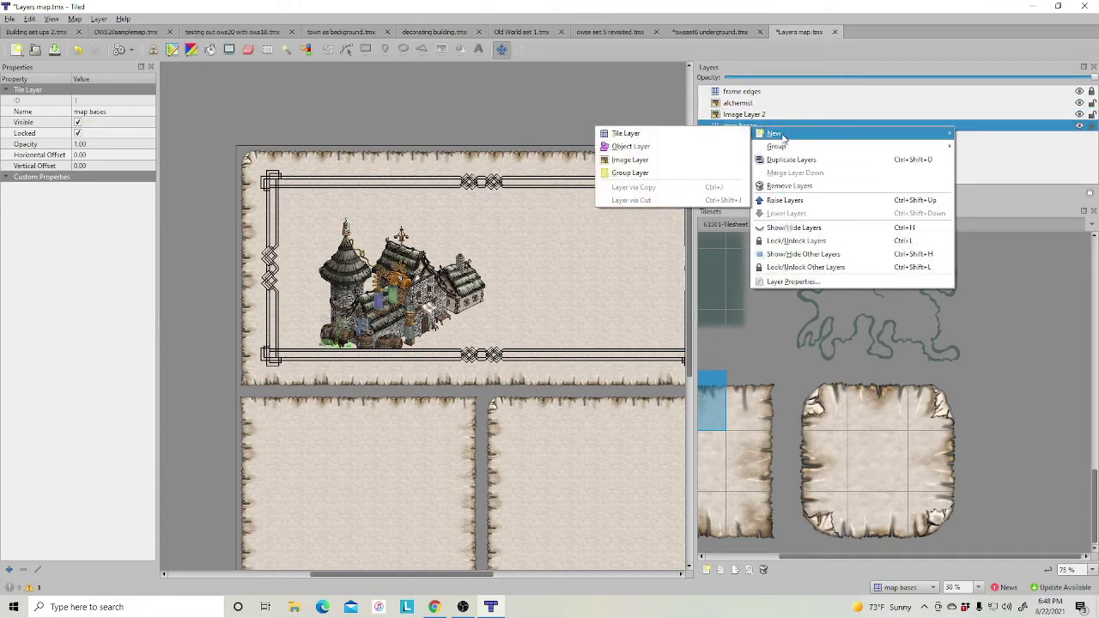
{"action": "left_click", "coordinate": [630, 159]}
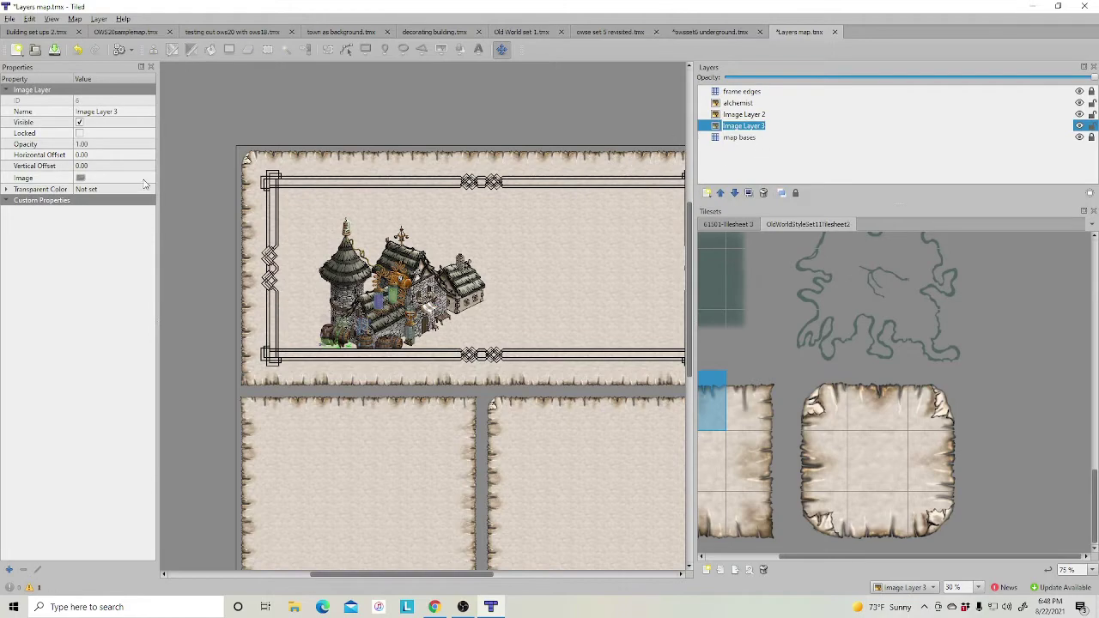
{"action": "left_click", "coordinate": [149, 181]}
{"action": "left_click", "coordinate": [150, 177]}
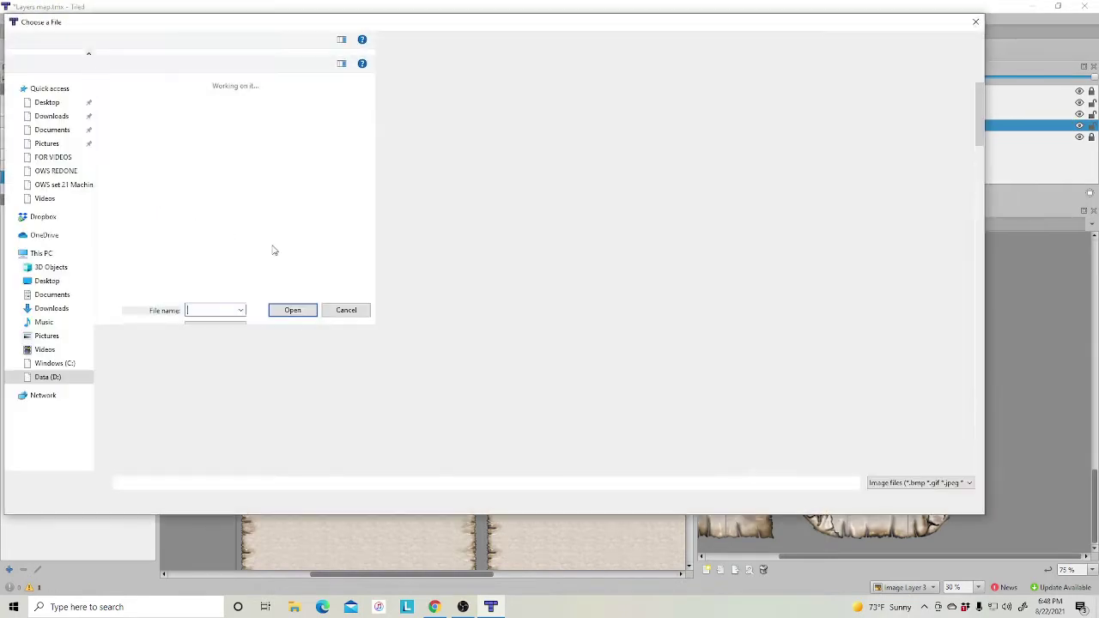
{"action": "left_click", "coordinate": [277, 41]}
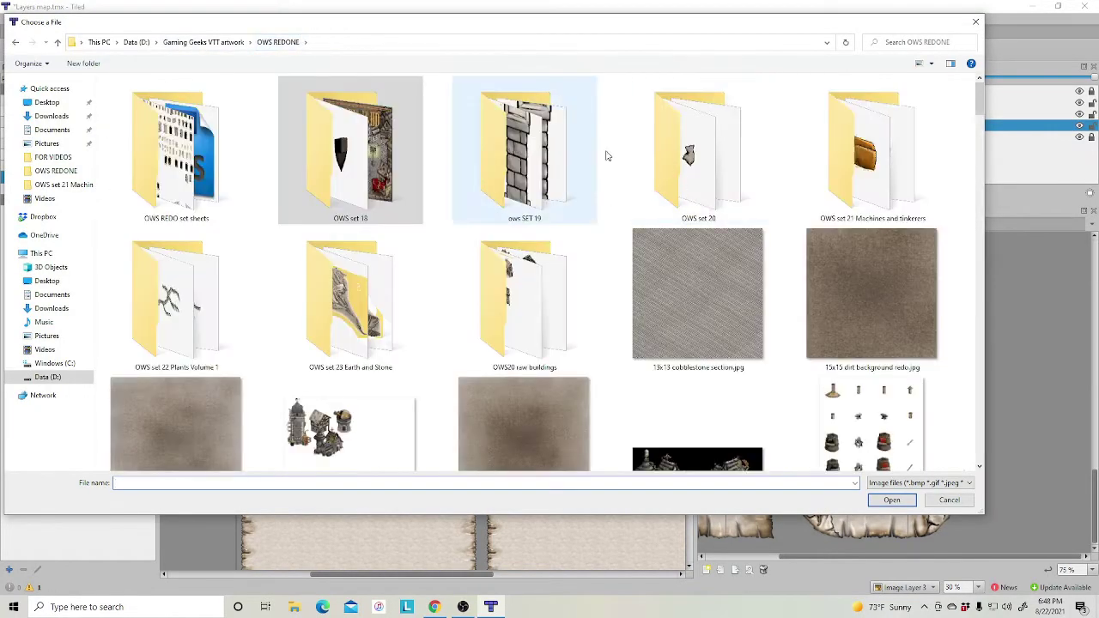
{"action": "double_click", "coordinate": [685, 157]}
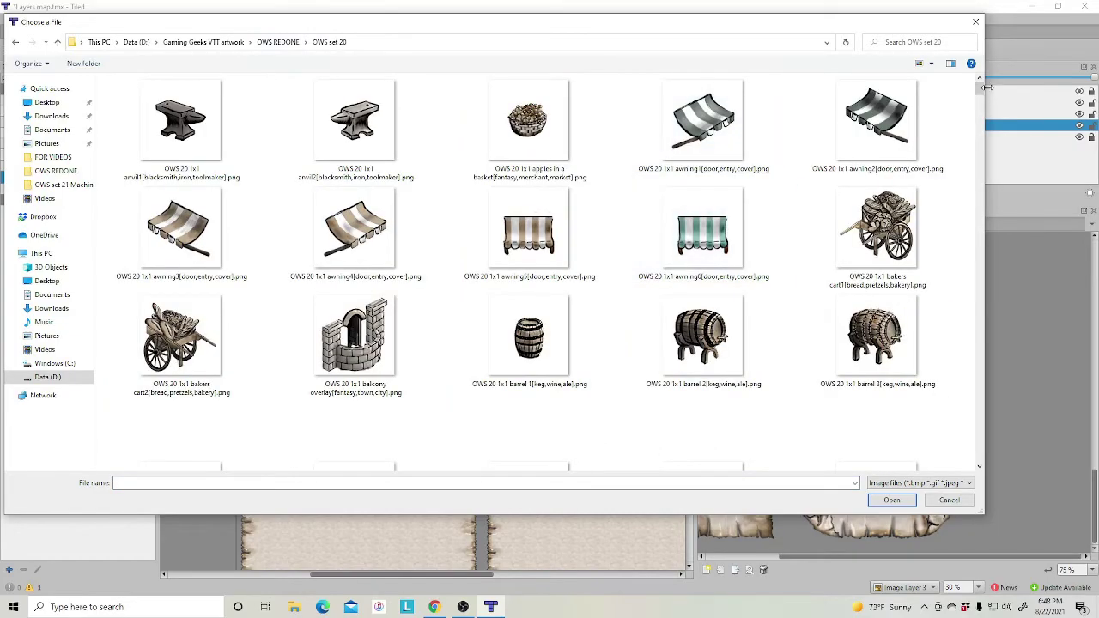
{"action": "left_click_drag", "start_coordinate": [980, 91], "coordinate": [1019, 399]}
Load the Candlemaker shop PNG into Image Layer 3 and place it beside the alchemist building
{"action": "left_click", "coordinate": [168, 187]}
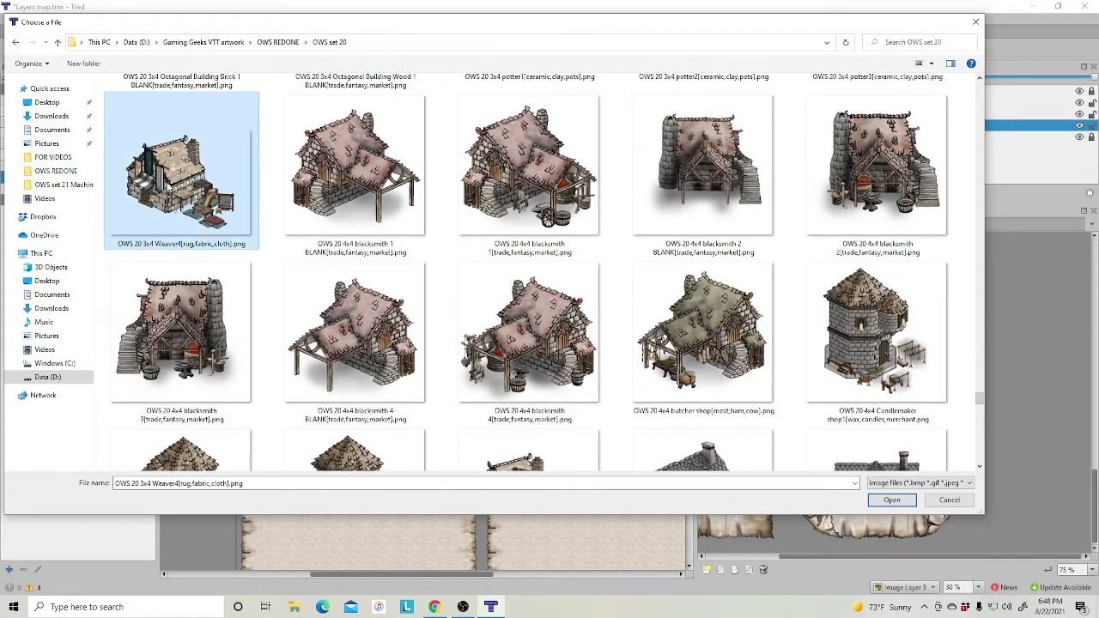
{"action": "left_click", "coordinate": [874, 337]}
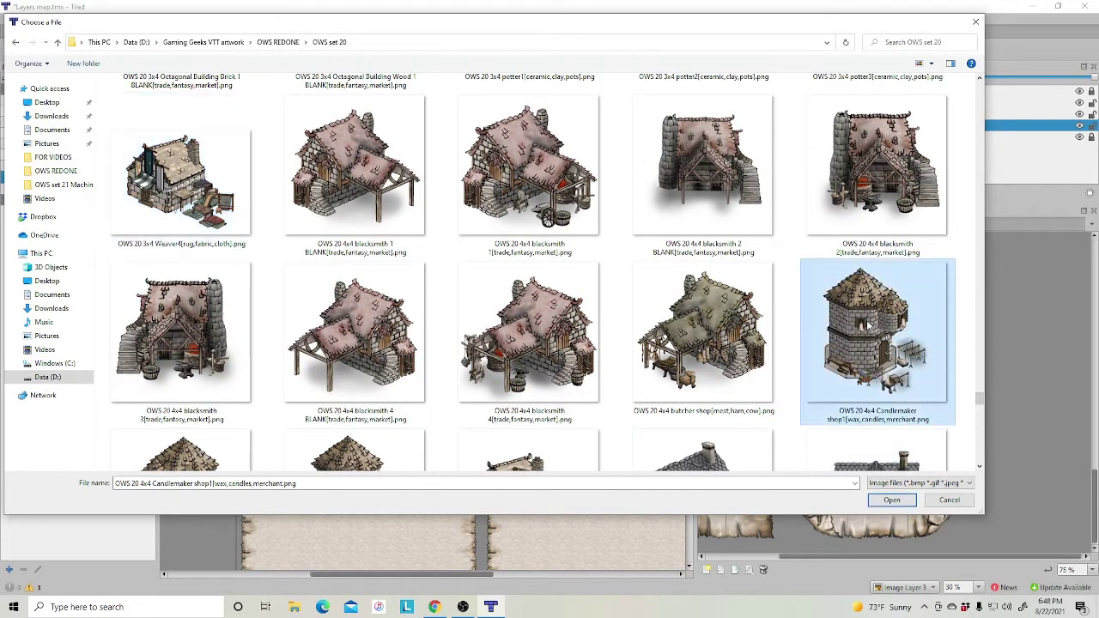
{"action": "left_click", "coordinate": [894, 500]}
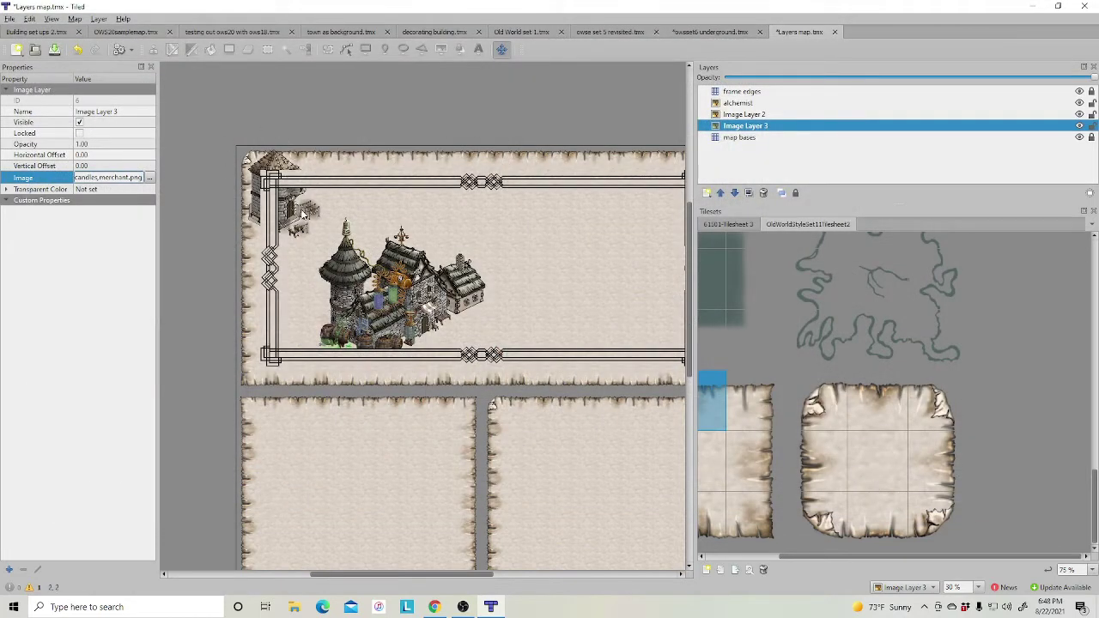
{"action": "left_click_drag", "start_coordinate": [303, 213], "coordinate": [521, 272]}
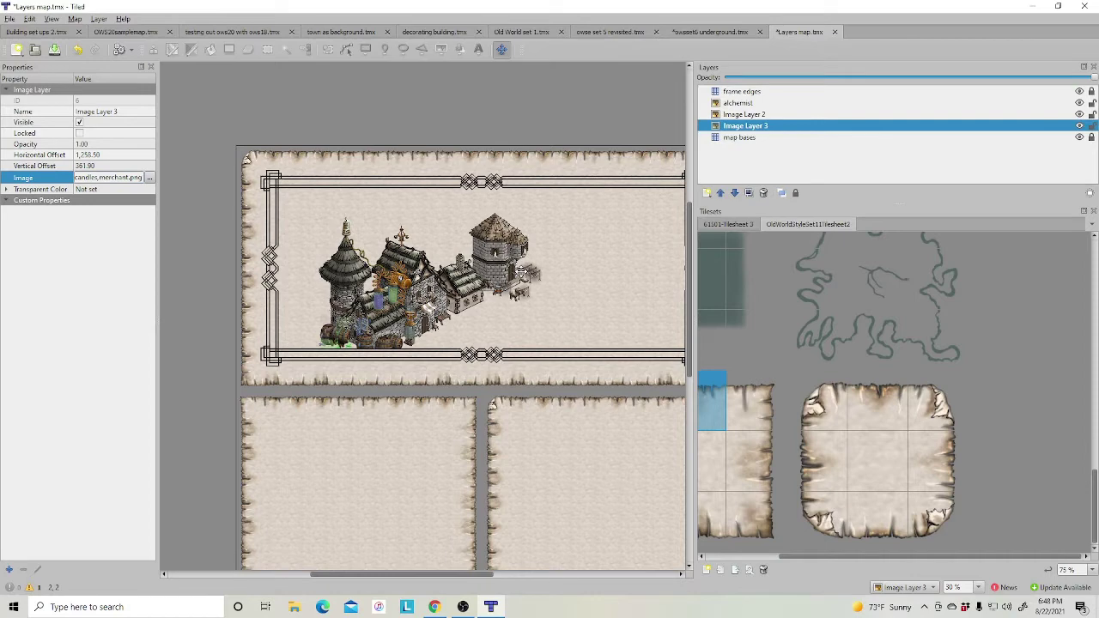
{"action": "left_click_drag", "start_coordinate": [414, 576], "coordinate": [443, 580]}
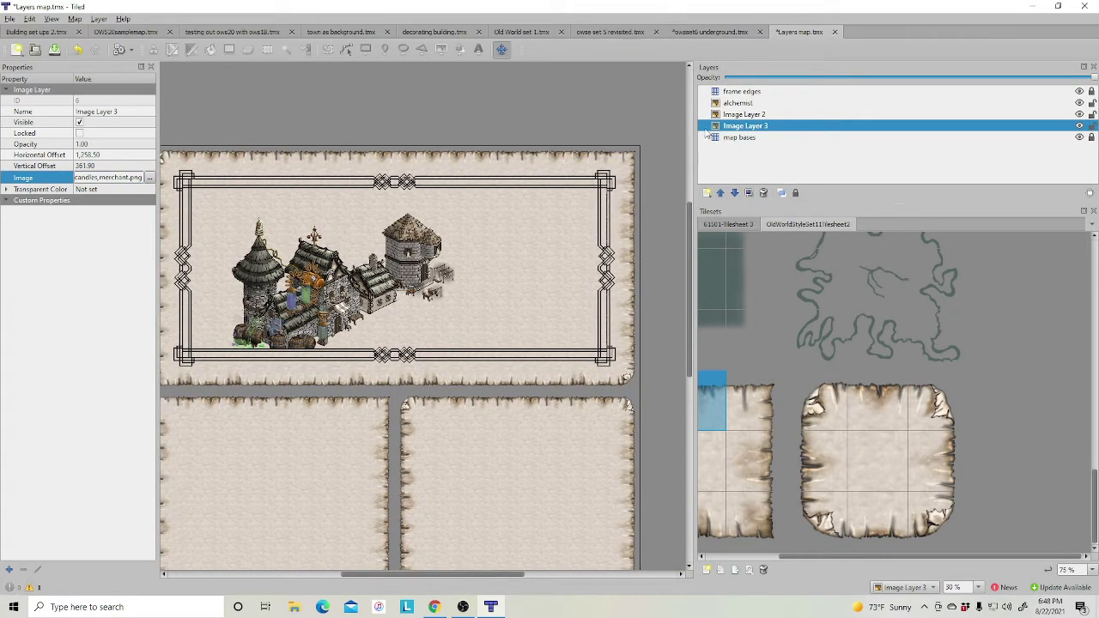
Add a new image layer, Image Layer 4, above the map bases layer
{"action": "left_click", "coordinate": [737, 138]}
{"action": "right_click", "coordinate": [737, 138]}
{"action": "mouse_move", "coordinate": [902, 143]}
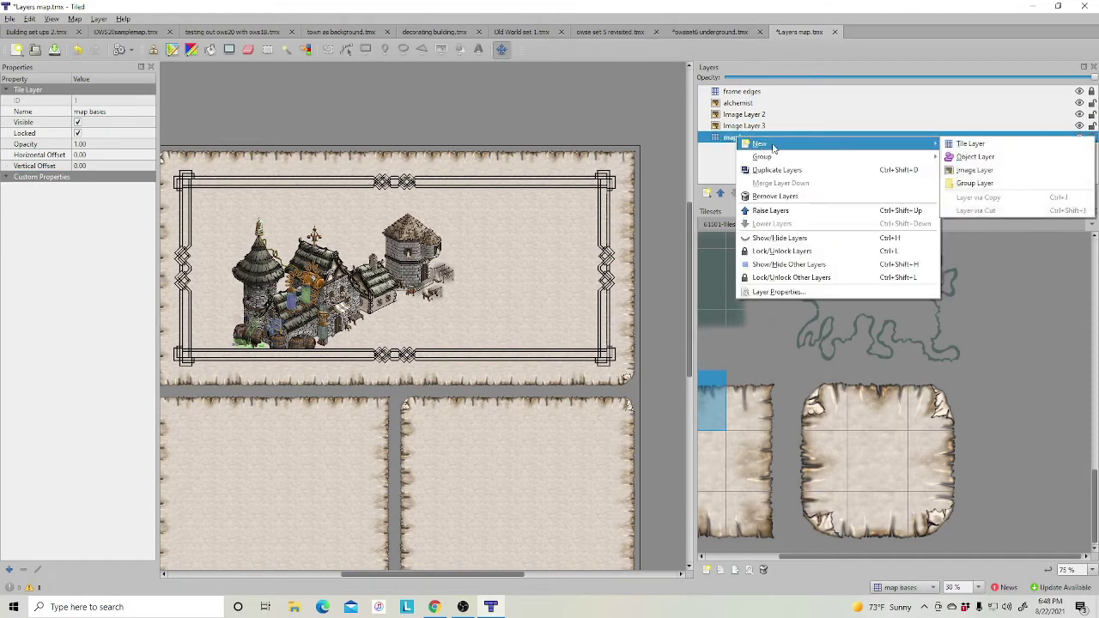
{"action": "left_click", "coordinate": [974, 170]}
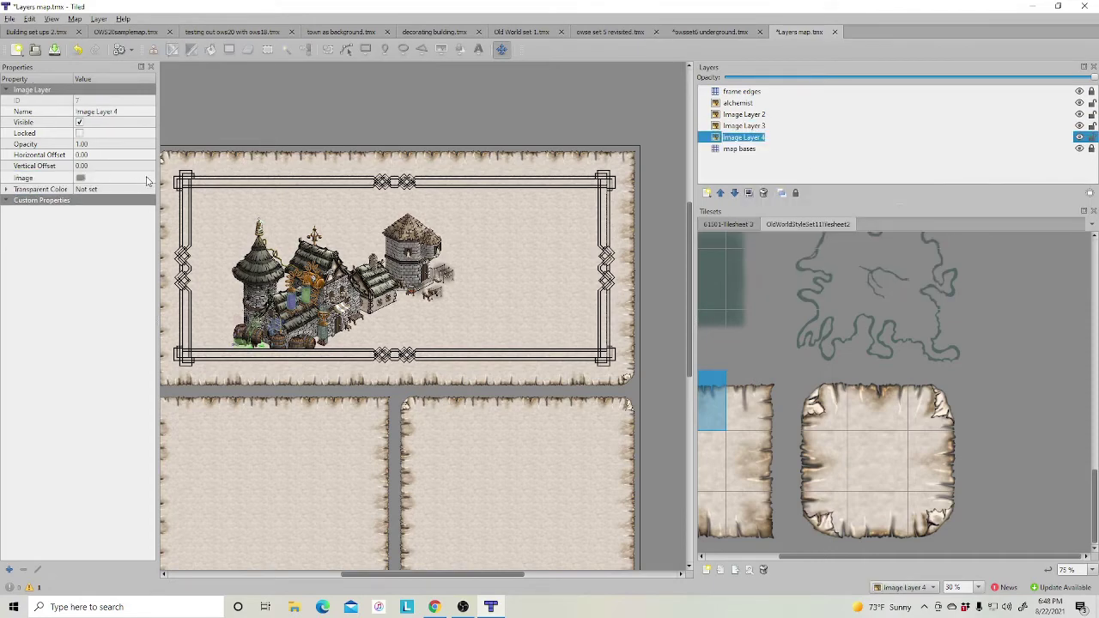
Load the OWS 20 3x4 potter1 image into Image Layer 4 and set it right of the candlemaker shop
{"action": "left_click", "coordinate": [147, 181]}
{"action": "left_click", "coordinate": [150, 179]}
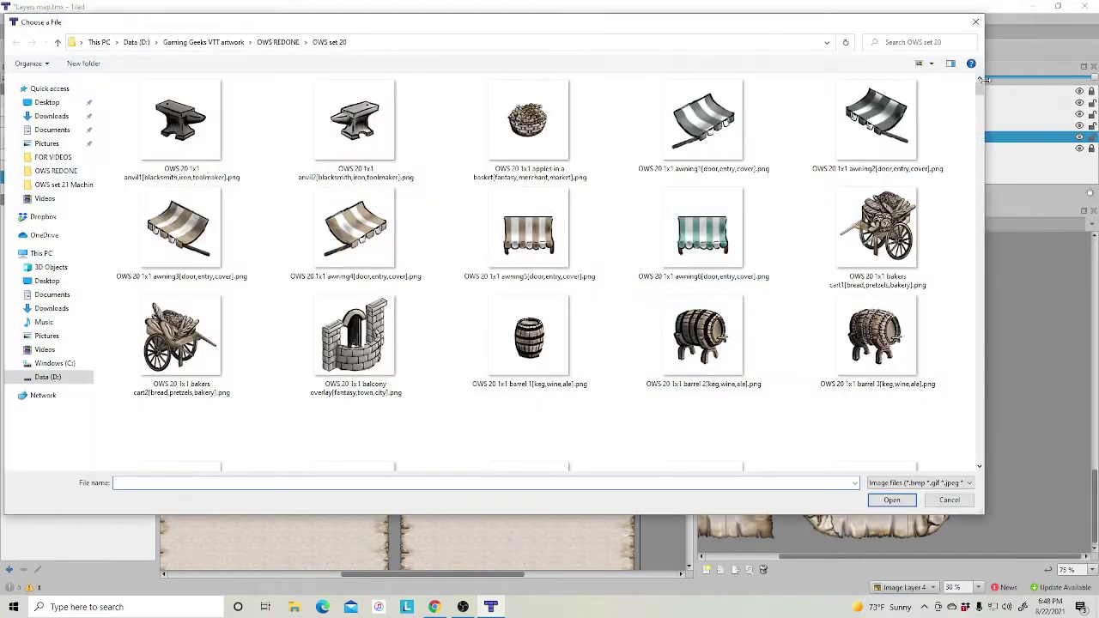
{"action": "left_click_drag", "start_coordinate": [980, 93], "coordinate": [992, 398]}
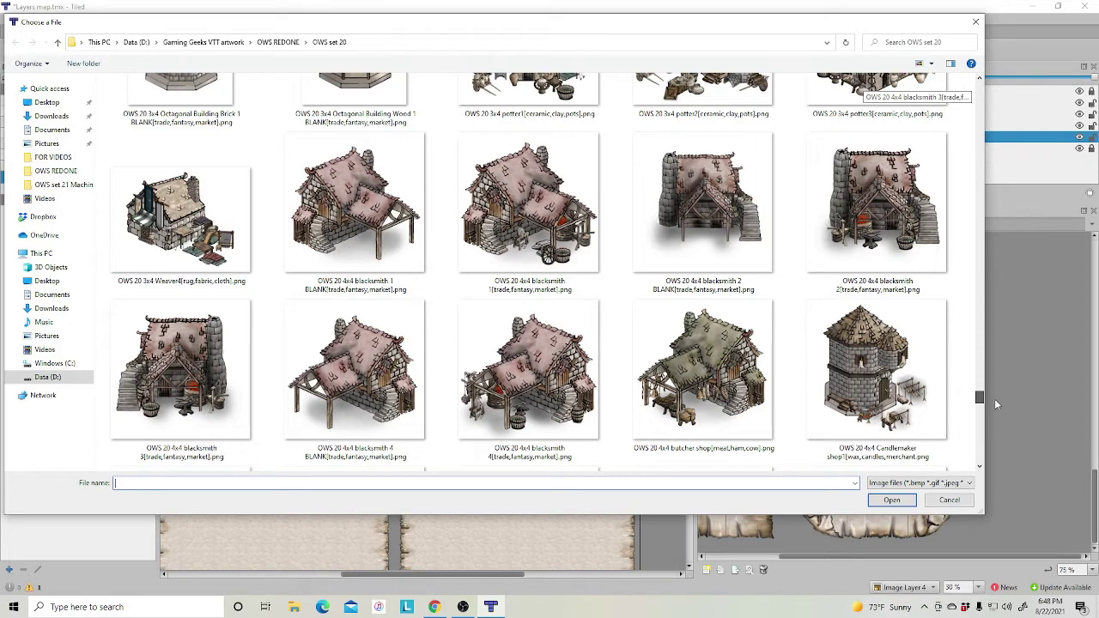
{"action": "left_click_drag", "start_coordinate": [995, 398], "coordinate": [994, 393]}
{"action": "left_click", "coordinate": [529, 253]}
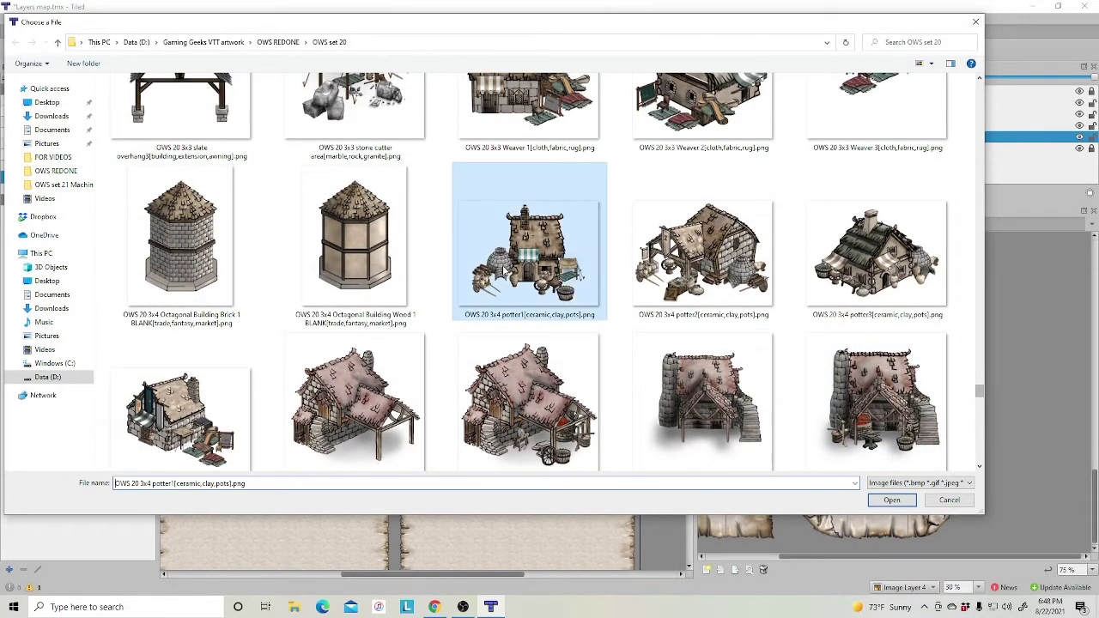
{"action": "left_click", "coordinate": [892, 501]}
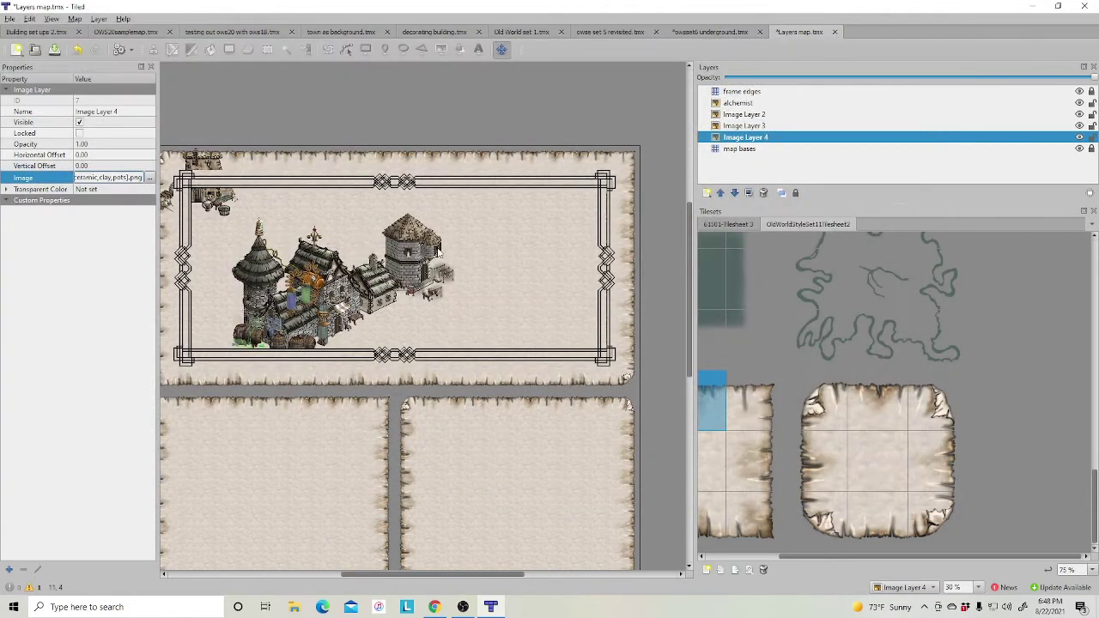
{"action": "left_click_drag", "start_coordinate": [408, 255], "coordinate": [489, 259]}
Zoom in and nudge the potter shop up to offsets 1,570.19 by 332.68, then zoom back out to 50%
{"action": "scroll", "coordinate": [497, 259], "scroll_direction": "up", "scroll_amount": 4, "text": "ctrl"}
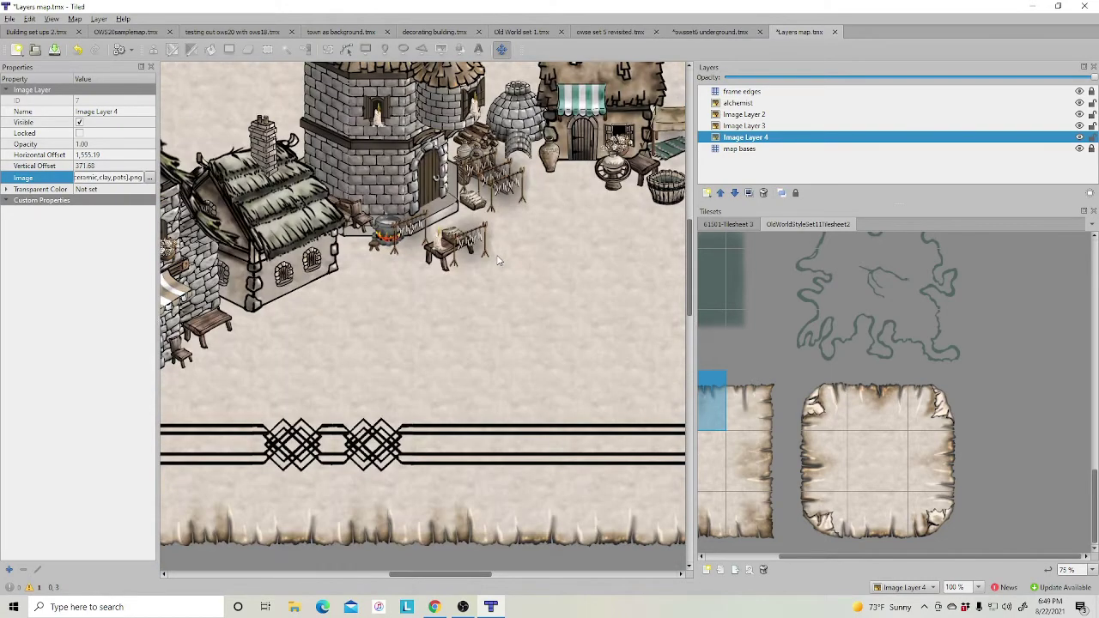
{"action": "scroll", "coordinate": [440, 575], "scroll_direction": "right", "scroll_amount": 3}
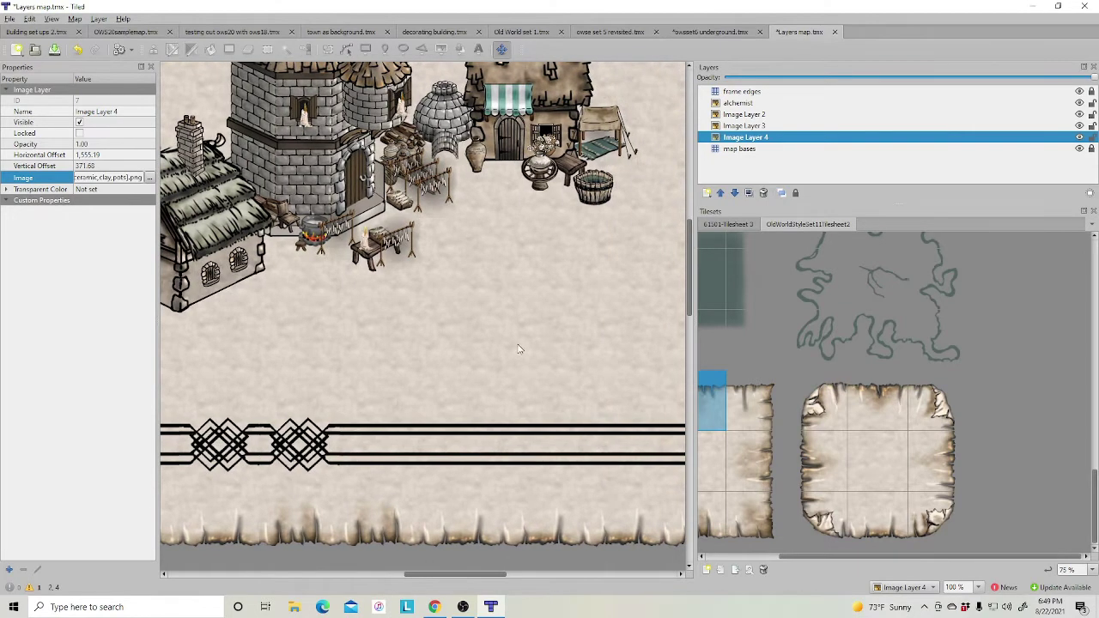
{"action": "scroll", "coordinate": [688, 267], "scroll_direction": "up", "scroll_amount": 3}
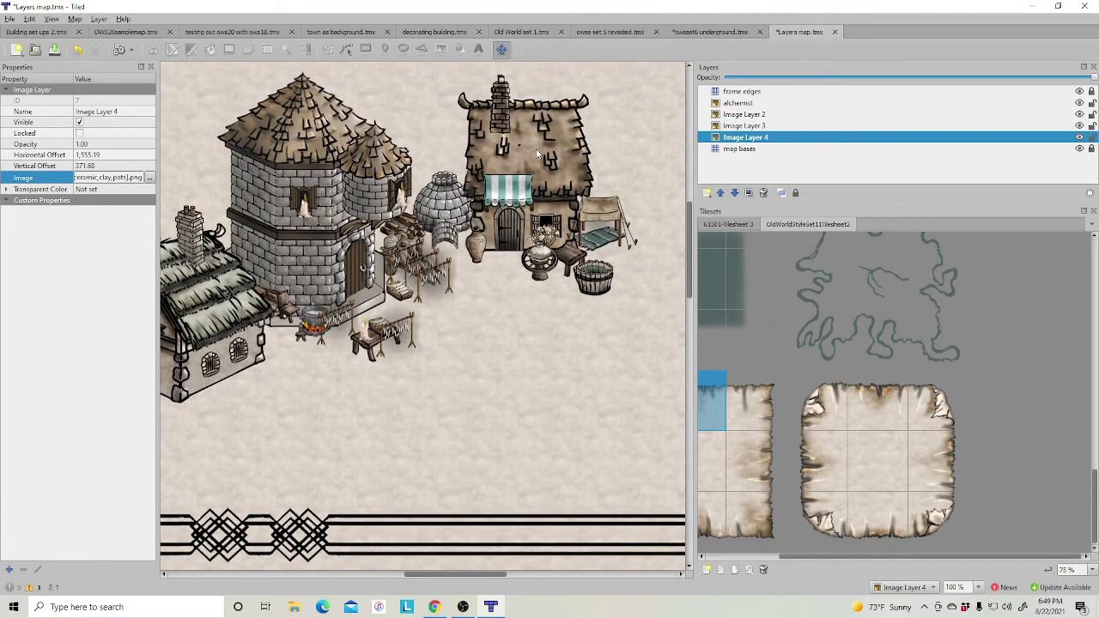
{"action": "left_click_drag", "start_coordinate": [538, 153], "coordinate": [546, 130]}
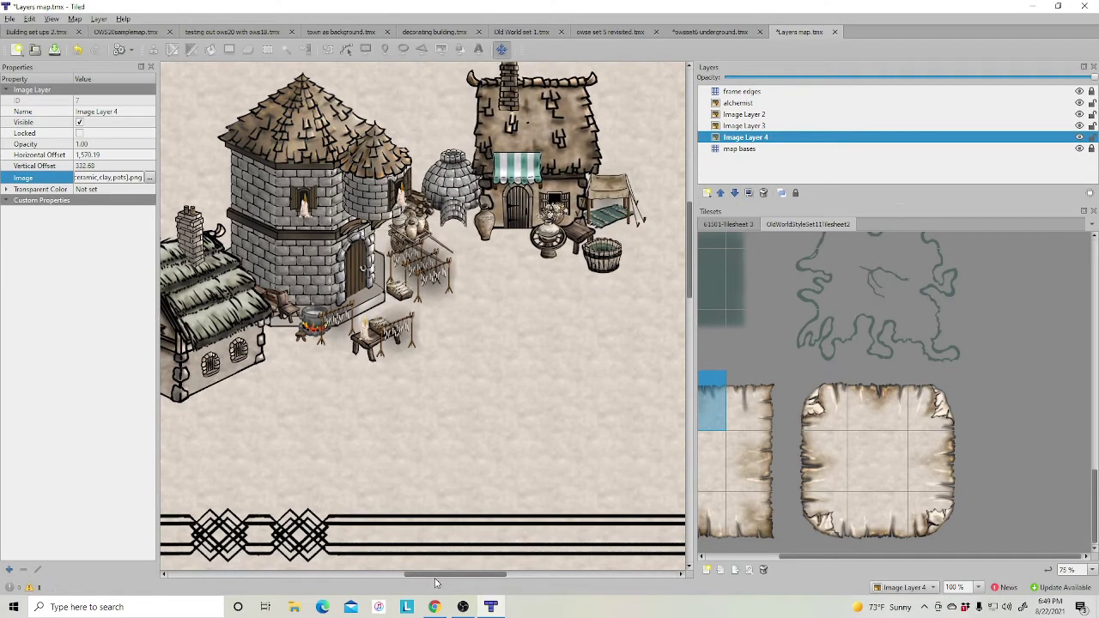
{"action": "scroll", "coordinate": [436, 581], "scroll_direction": "right", "scroll_amount": 2}
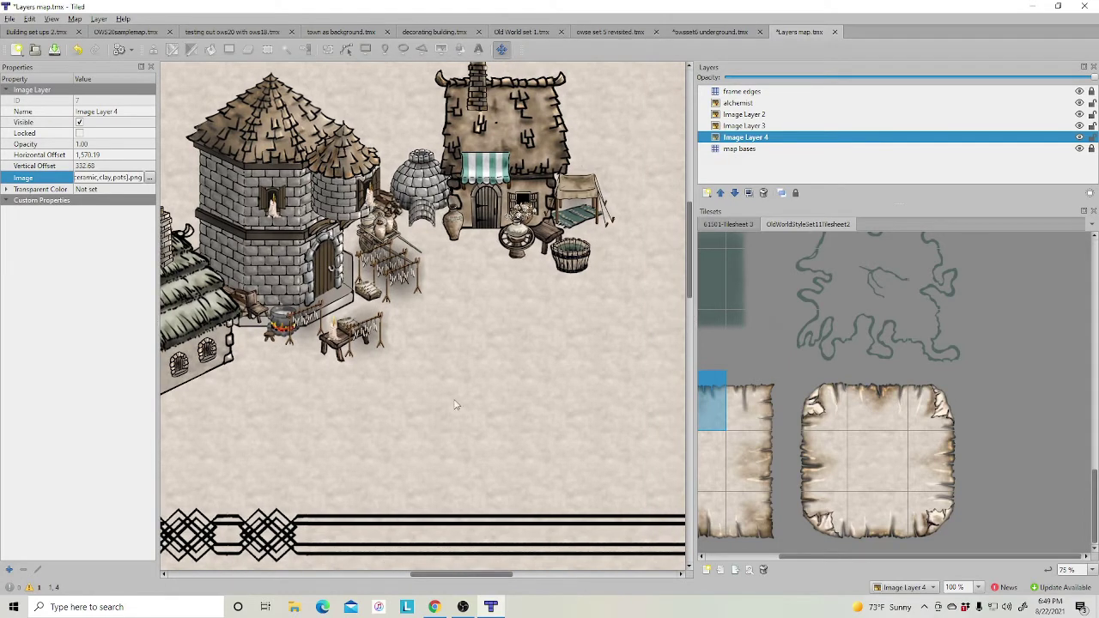
{"action": "scroll", "coordinate": [462, 500], "scroll_direction": "down", "scroll_amount": 2, "text": "ctrl"}
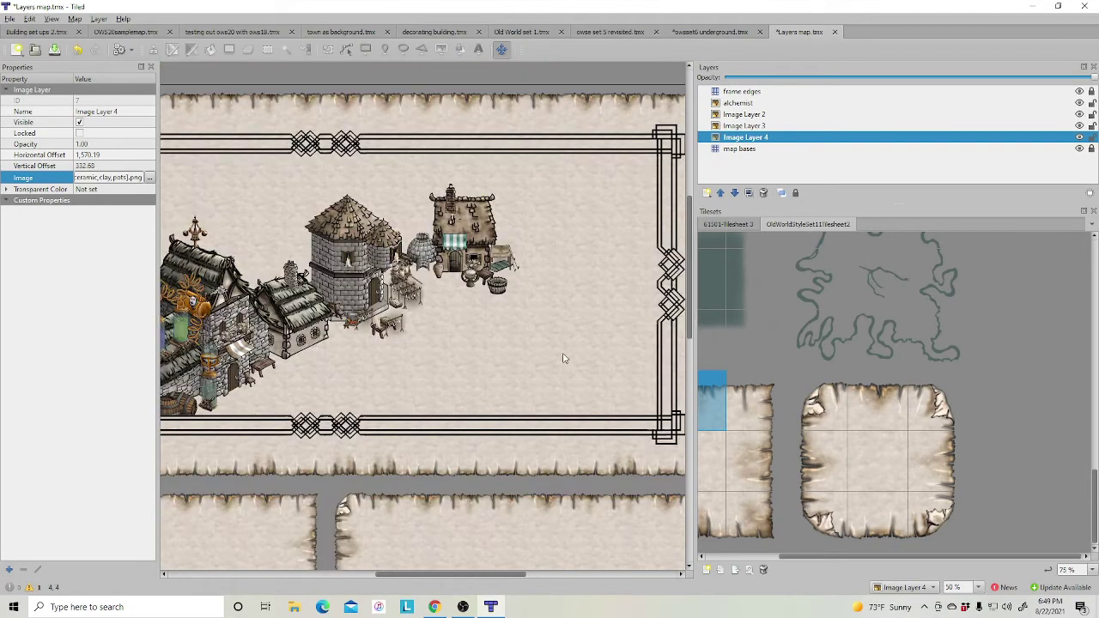
Add Image Layer 5 above the map bases layer
{"action": "right_click", "coordinate": [746, 152]}
{"action": "mouse_move", "coordinate": [764, 153]}
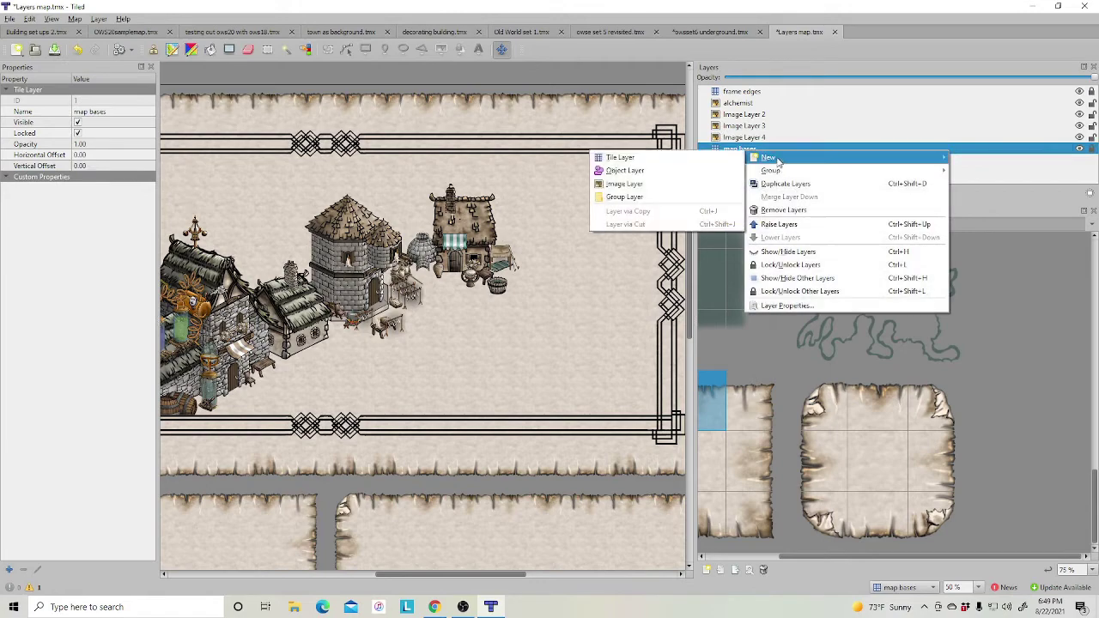
{"action": "left_click", "coordinate": [627, 181]}
Load the OWS 20 5x5 trapper and inn PNG into Image Layer 5
{"action": "left_click", "coordinate": [129, 178]}
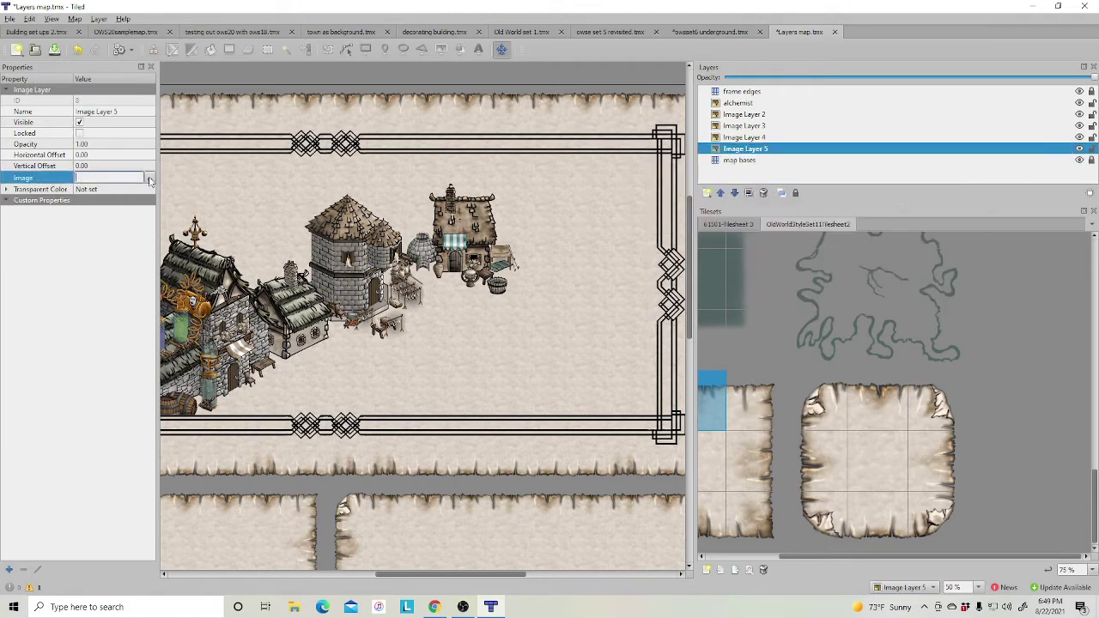
{"action": "left_click", "coordinate": [150, 178]}
{"action": "left_click_drag", "start_coordinate": [981, 91], "coordinate": [958, 414]}
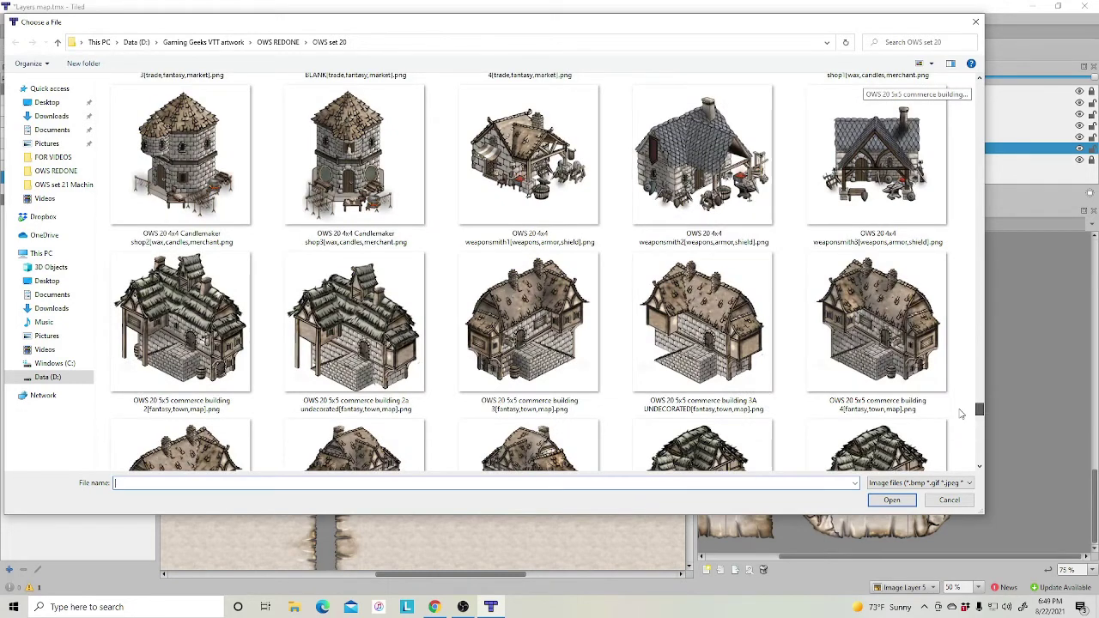
{"action": "scroll", "coordinate": [961, 414], "scroll_direction": "up", "scroll_amount": 3}
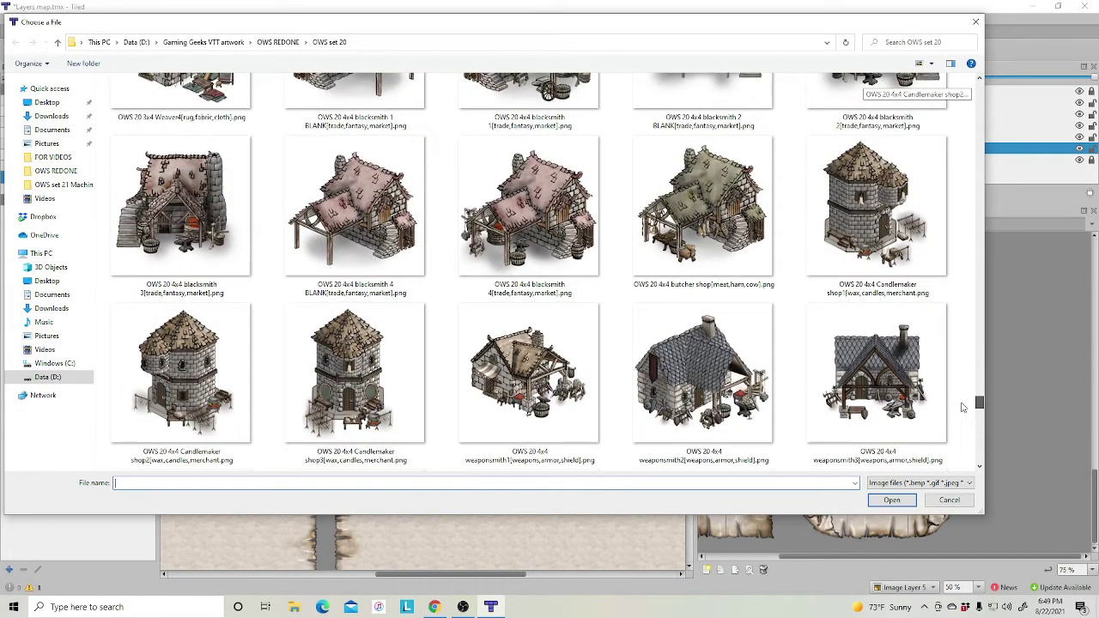
{"action": "scroll", "coordinate": [964, 408], "scroll_direction": "down", "scroll_amount": 1}
{"action": "scroll", "coordinate": [964, 408], "scroll_direction": "down", "scroll_amount": 10}
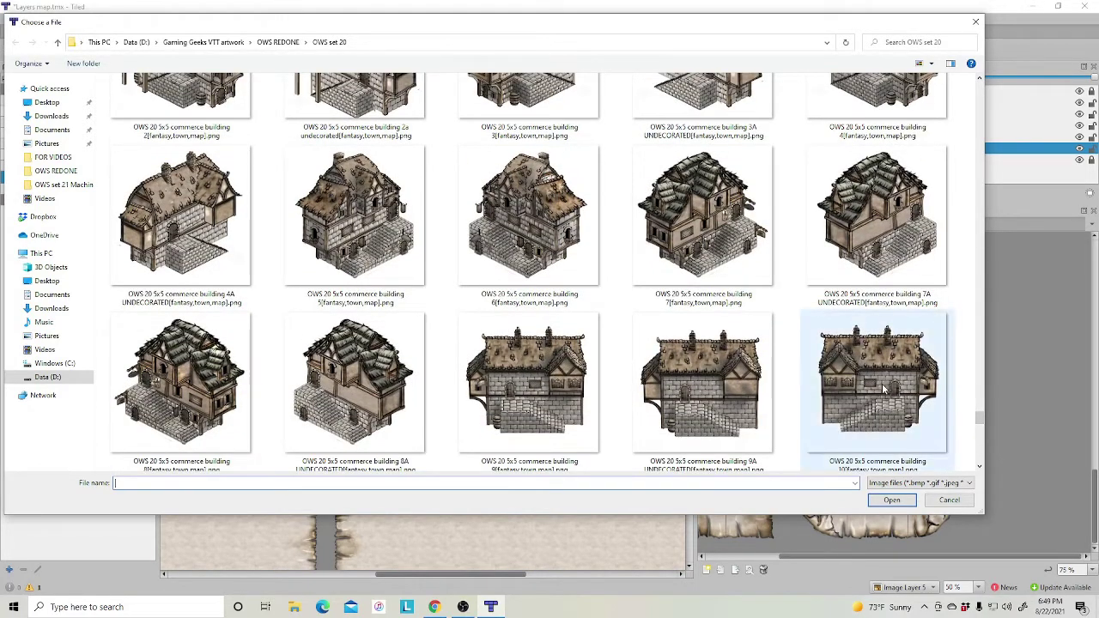
{"action": "scroll", "coordinate": [986, 427], "scroll_direction": "down", "scroll_amount": 10}
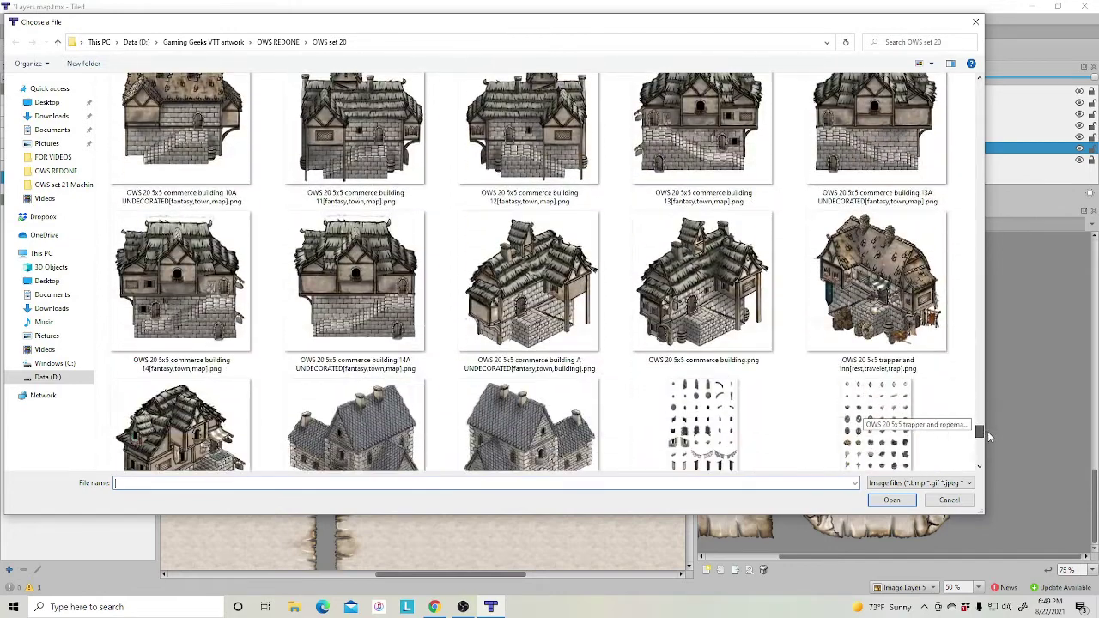
{"action": "left_click", "coordinate": [876, 284]}
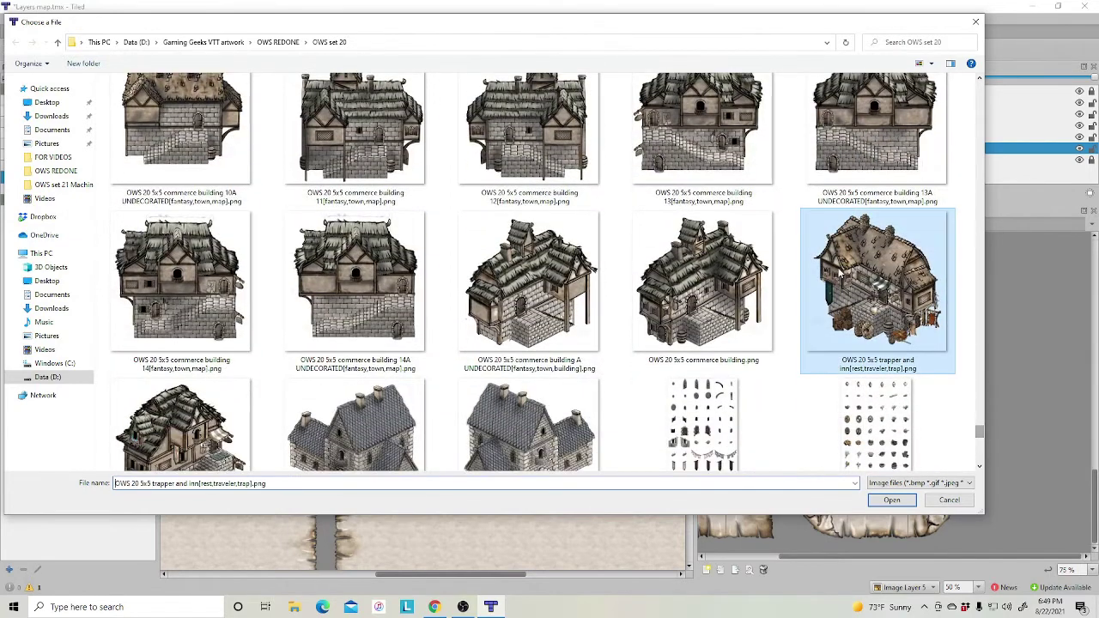
{"action": "left_click", "coordinate": [892, 501]}
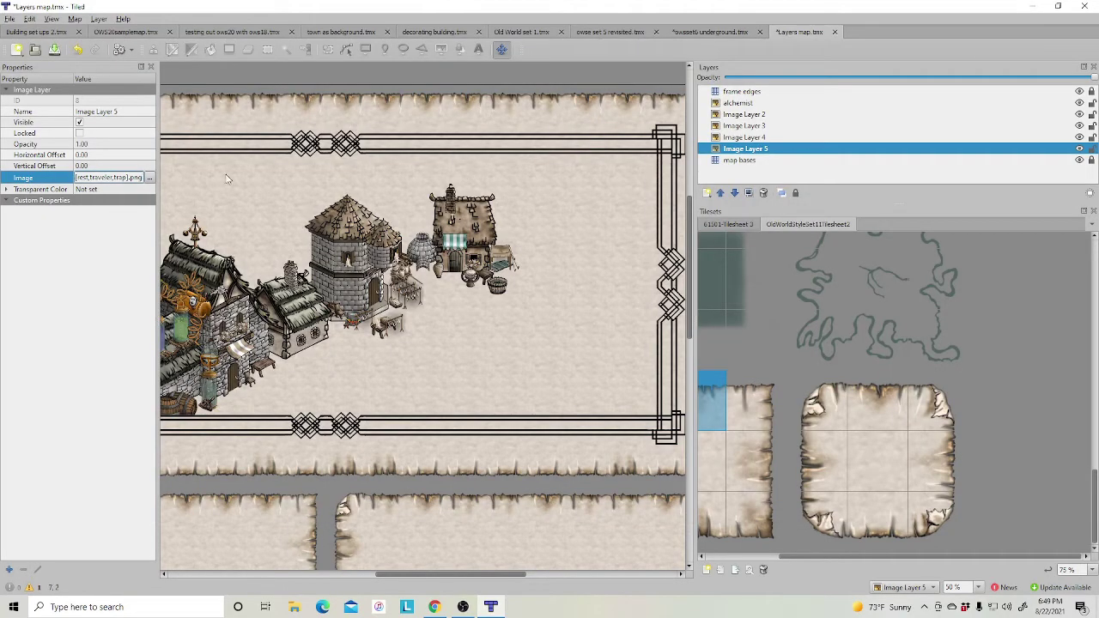
Move the trapper and inn building to the right end of the village row inside the frame
{"action": "left_click_drag", "start_coordinate": [439, 349], "coordinate": [599, 284]}
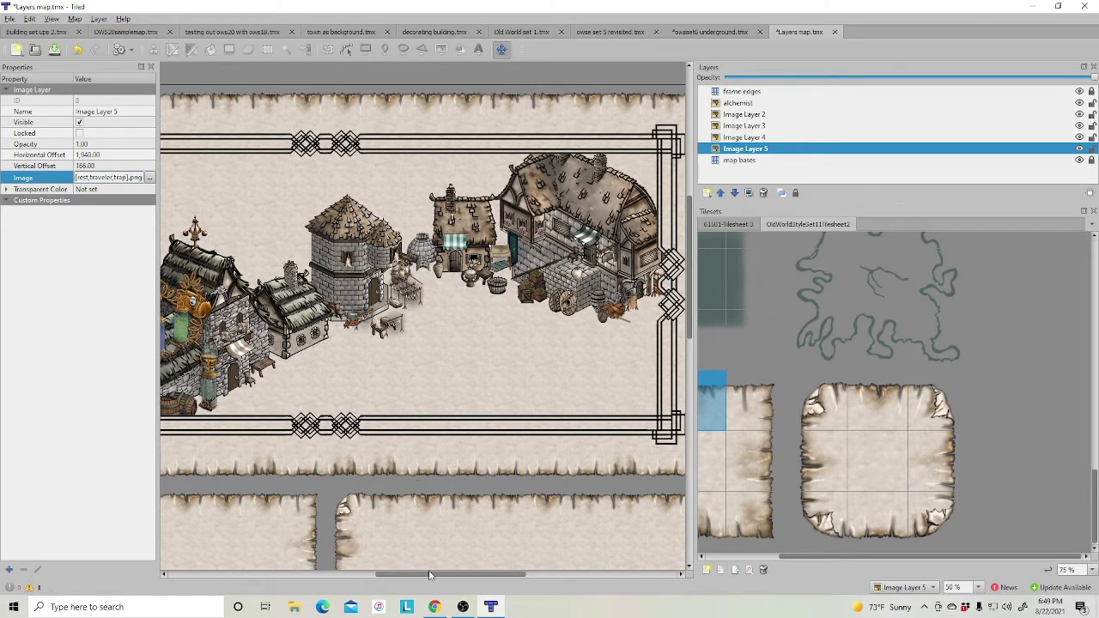
{"action": "left_click_drag", "start_coordinate": [434, 577], "coordinate": [392, 574]}
{"action": "scroll", "coordinate": [441, 496], "scroll_direction": "down", "scroll_amount": 1, "text": "ctrl"}
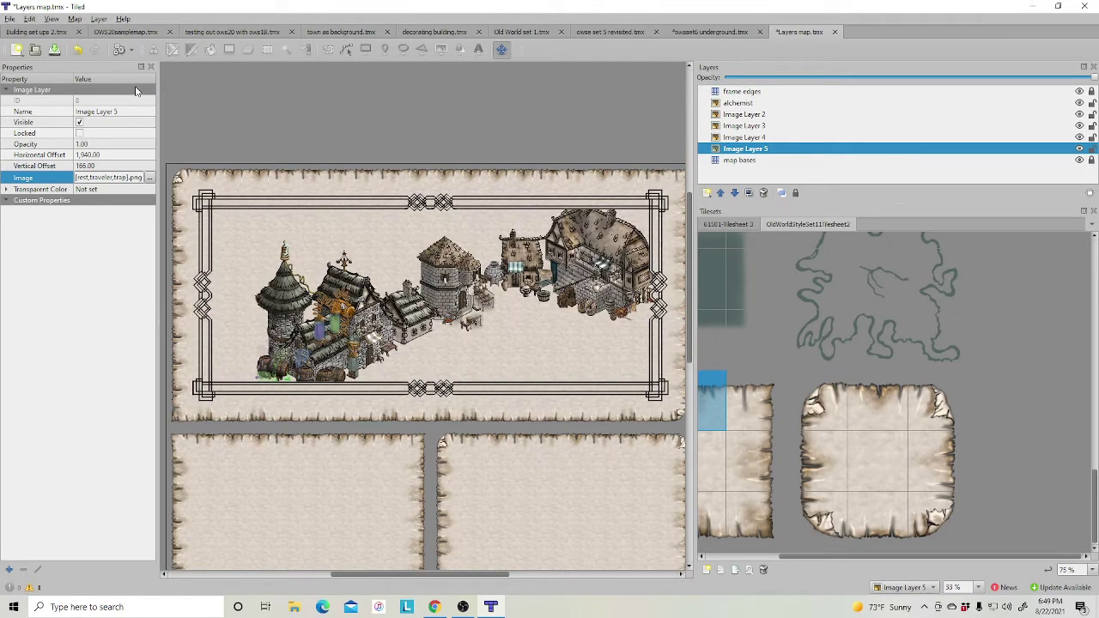
Close the layer Properties panel to widen the map view and scroll around the map
{"action": "left_click", "coordinate": [151, 67]}
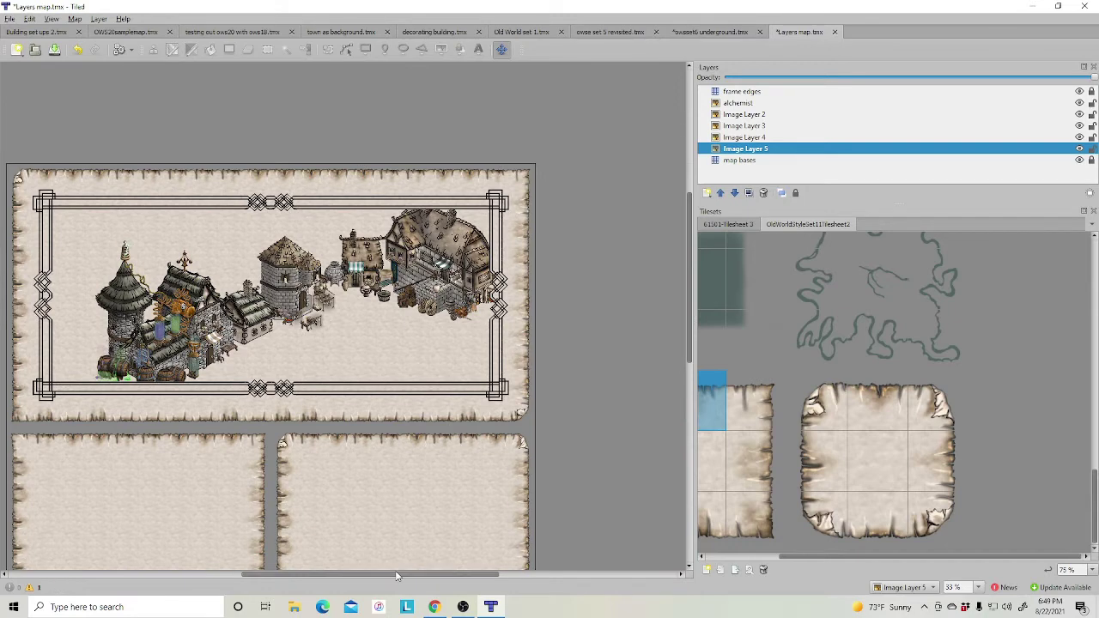
{"action": "scroll", "coordinate": [352, 515], "scroll_direction": "left", "scroll_amount": 2}
{"action": "scroll", "coordinate": [352, 453], "scroll_direction": "up", "scroll_amount": 1}
{"action": "scroll", "coordinate": [352, 453], "scroll_direction": "down", "scroll_amount": 1}
{"action": "left_click_drag", "start_coordinate": [846, 558], "coordinate": [772, 558]}
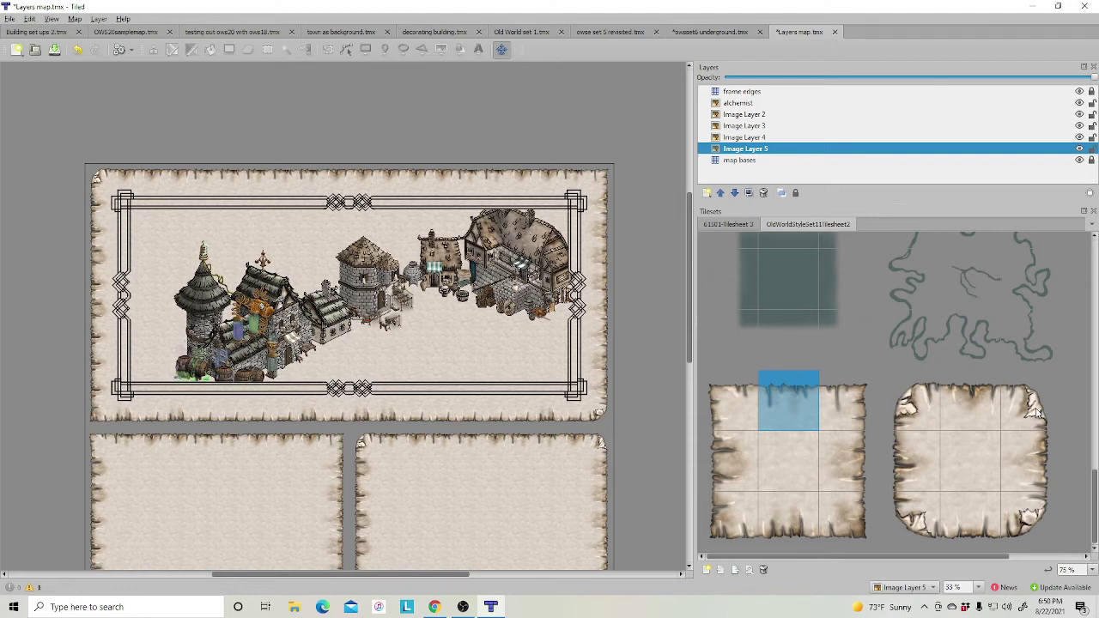
Add Image Layer 6 above map bases and open its layer properties
{"action": "scroll", "coordinate": [1036, 413], "scroll_direction": "down", "scroll_amount": 1, "text": "ctrl"}
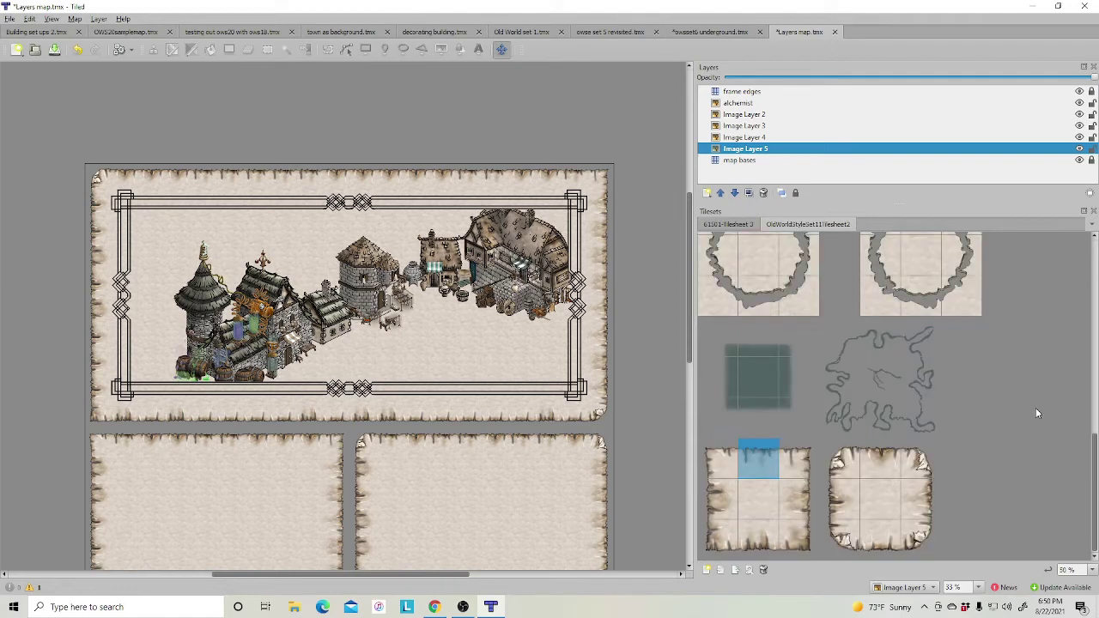
{"action": "right_click", "coordinate": [743, 161]}
{"action": "mouse_move", "coordinate": [792, 172]}
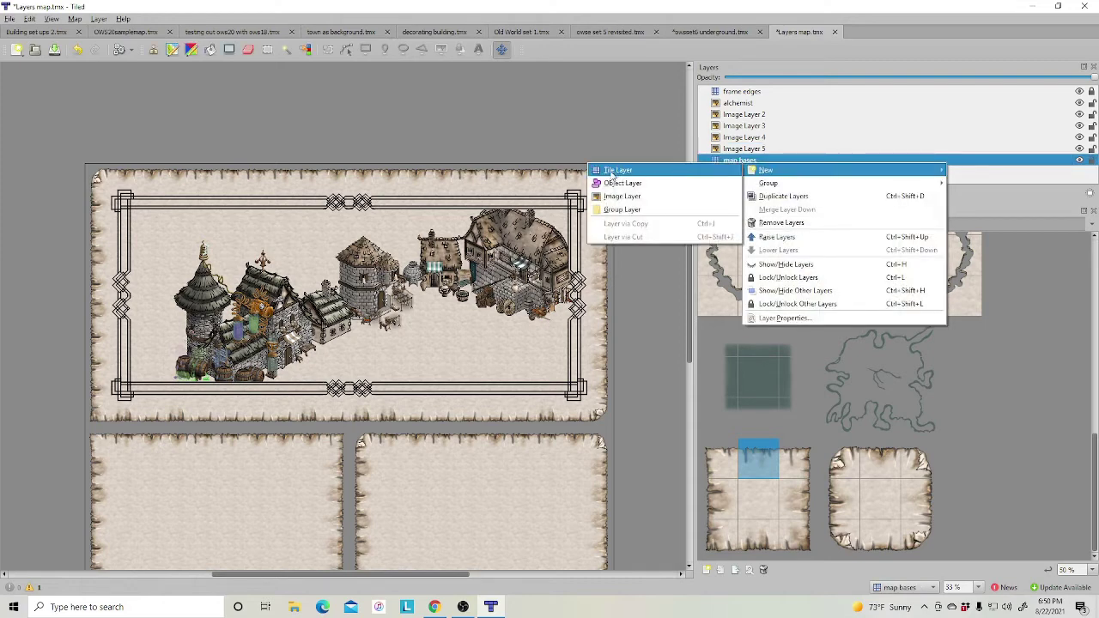
{"action": "left_click", "coordinate": [614, 195]}
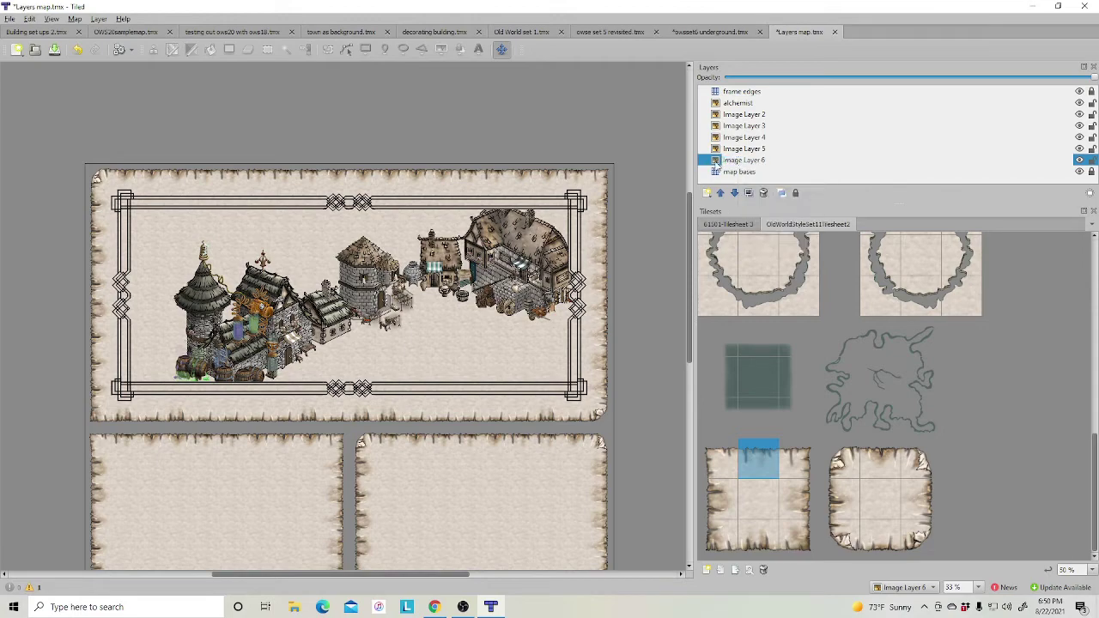
{"action": "left_click", "coordinate": [718, 163]}
{"action": "right_click", "coordinate": [718, 162]}
{"action": "left_click", "coordinate": [750, 316]}
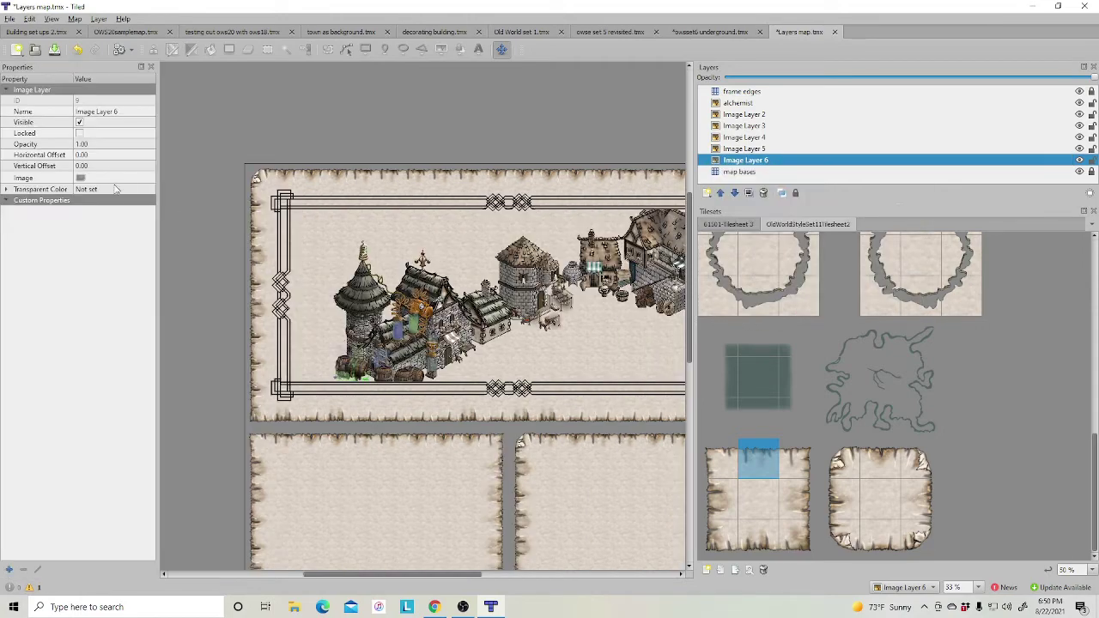
Load Forest stream for ows7 example.jpg from the FOR VIDEOS folder into Image Layer 6
{"action": "left_click", "coordinate": [144, 178]}
{"action": "left_click", "coordinate": [149, 178]}
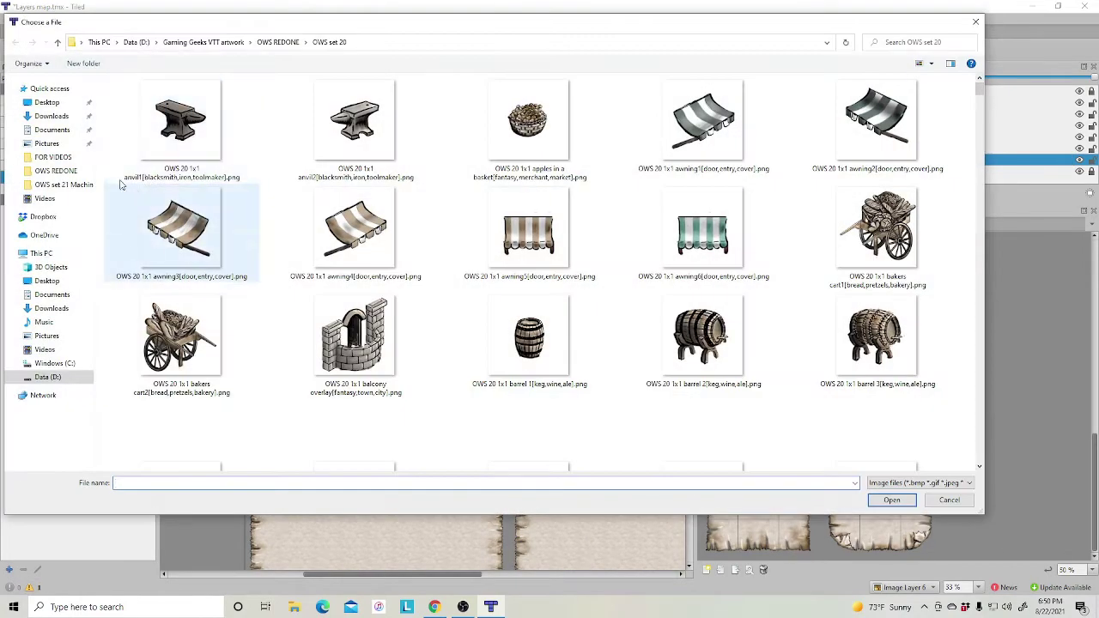
{"action": "left_click", "coordinate": [53, 157]}
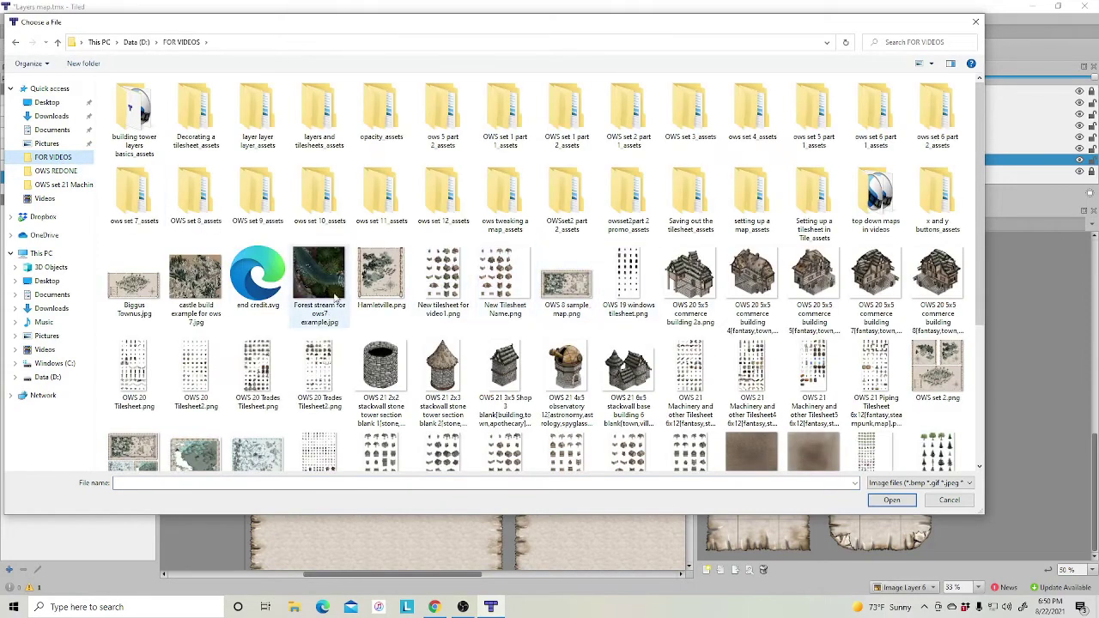
{"action": "left_click", "coordinate": [334, 281]}
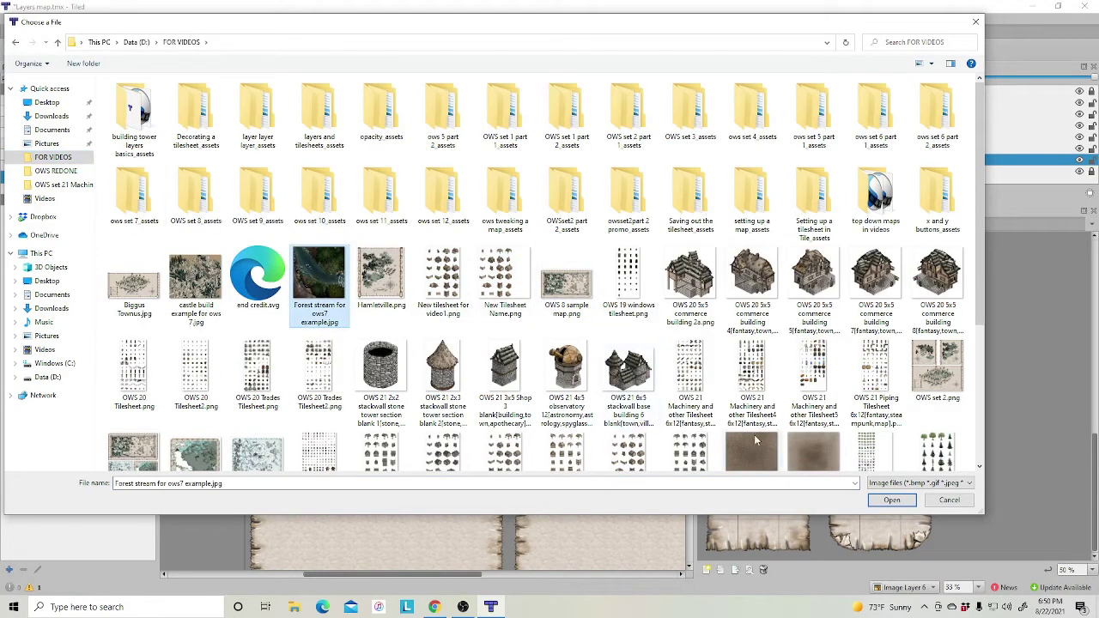
{"action": "left_click", "coordinate": [895, 501]}
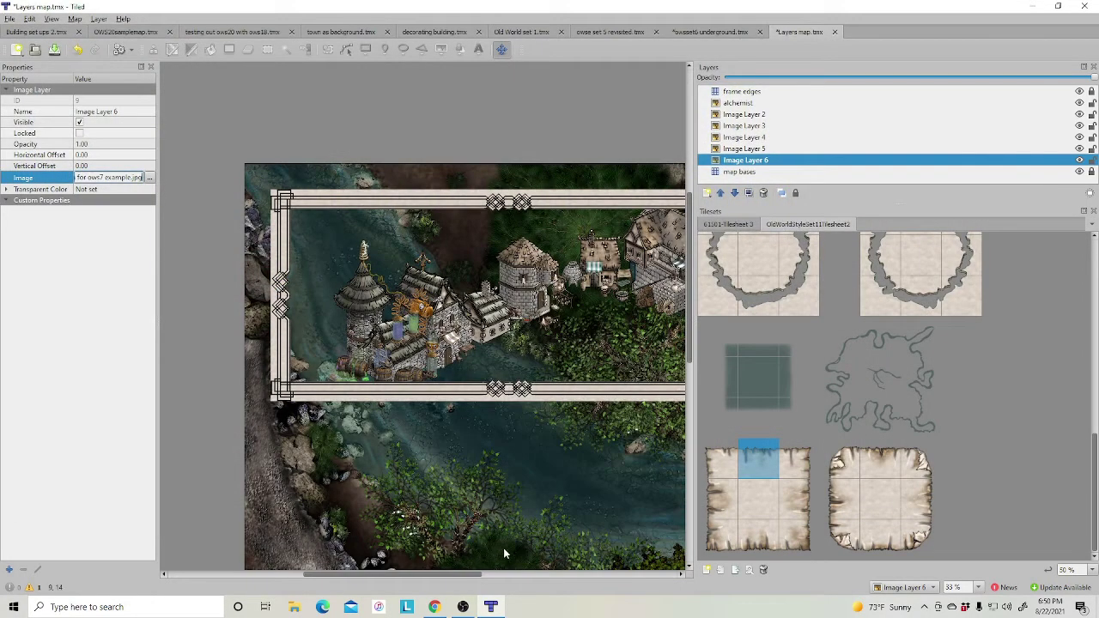
Hide Image Layers 2–5, the alchemist layer and the frame edges so only the forest stream shows
{"action": "scroll", "coordinate": [506, 549], "scroll_direction": "down", "scroll_amount": 2, "text": "ctrl"}
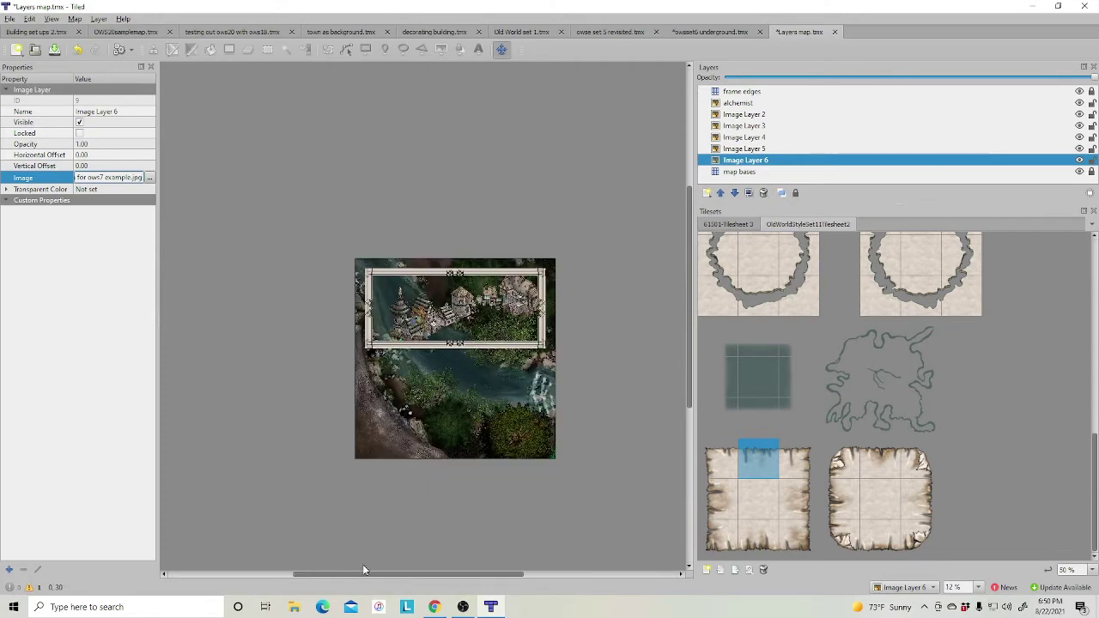
{"action": "scroll", "coordinate": [362, 564], "scroll_direction": "up", "scroll_amount": 1, "text": "ctrl"}
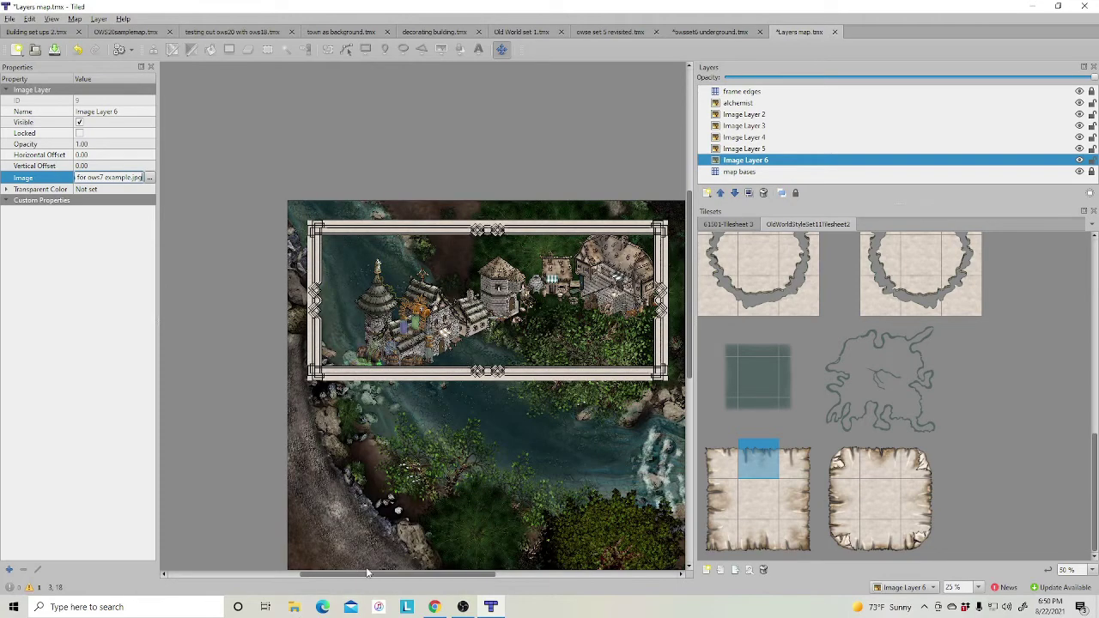
{"action": "scroll", "coordinate": [422, 556], "scroll_direction": "right", "scroll_amount": 2}
{"action": "scroll", "coordinate": [461, 437], "scroll_direction": "down", "scroll_amount": 2}
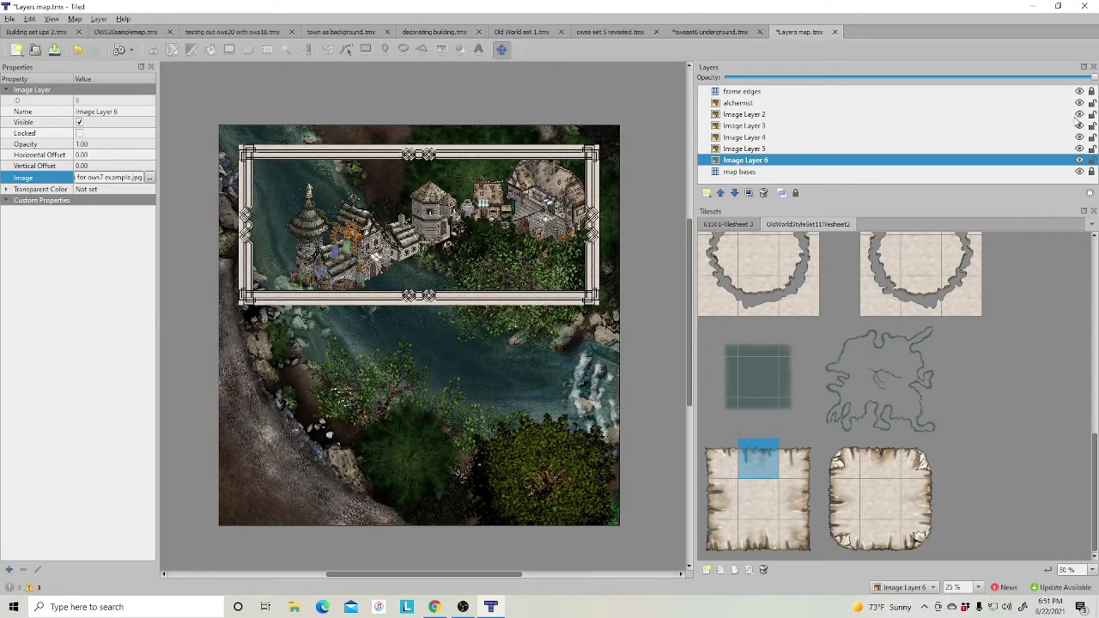
{"action": "left_click", "coordinate": [1080, 114]}
{"action": "left_click", "coordinate": [1080, 125]}
{"action": "left_click", "coordinate": [1080, 137]}
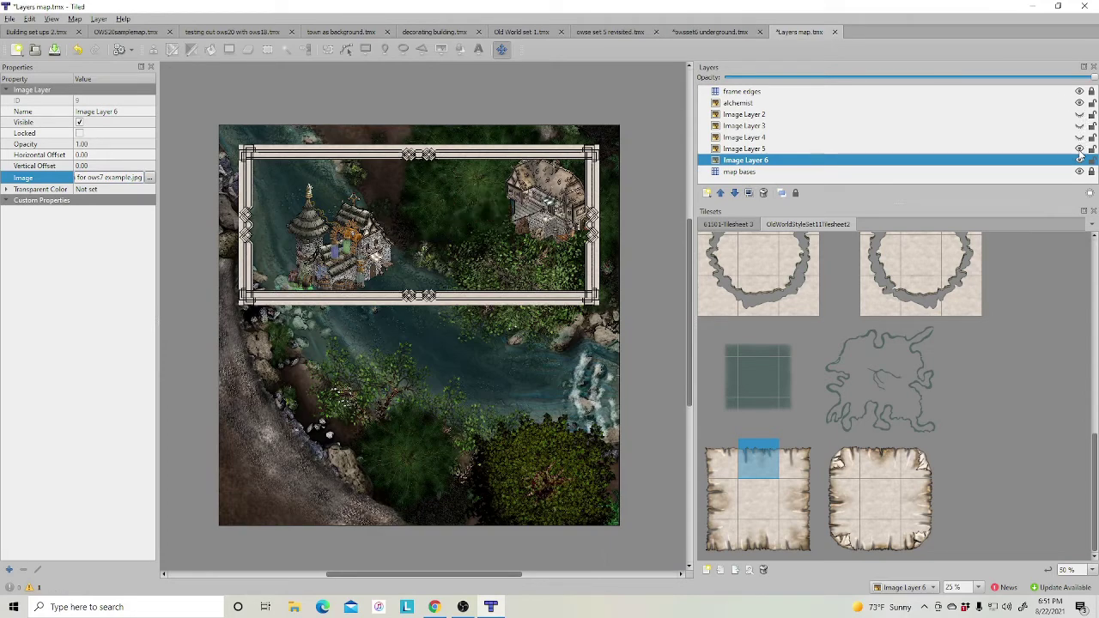
{"action": "left_click", "coordinate": [1080, 150]}
{"action": "left_click", "coordinate": [1080, 103]}
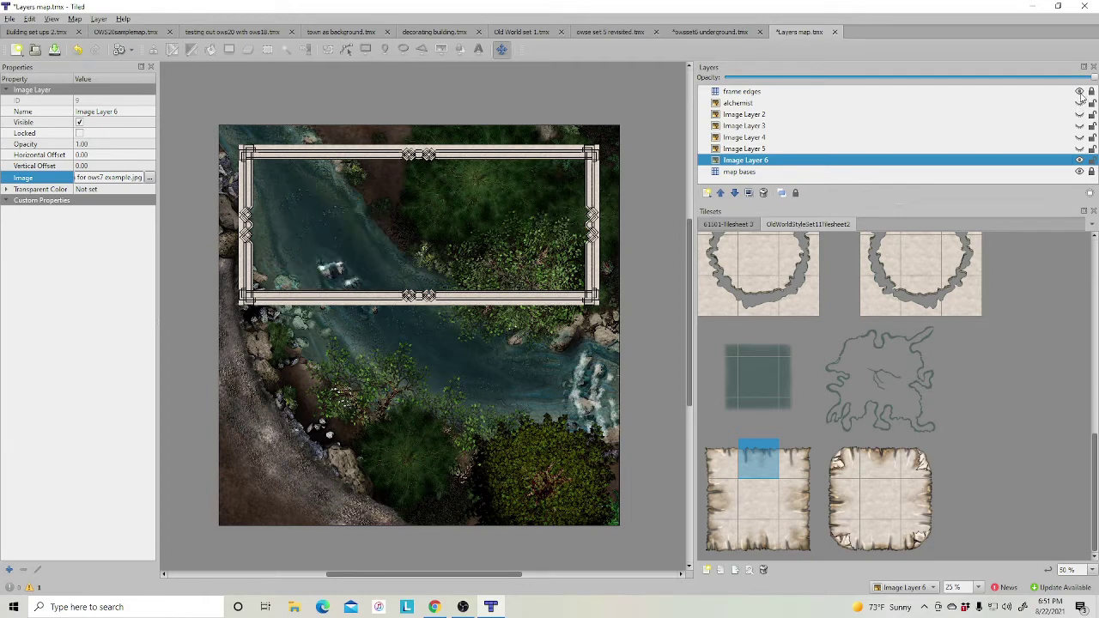
{"action": "left_click", "coordinate": [1080, 91]}
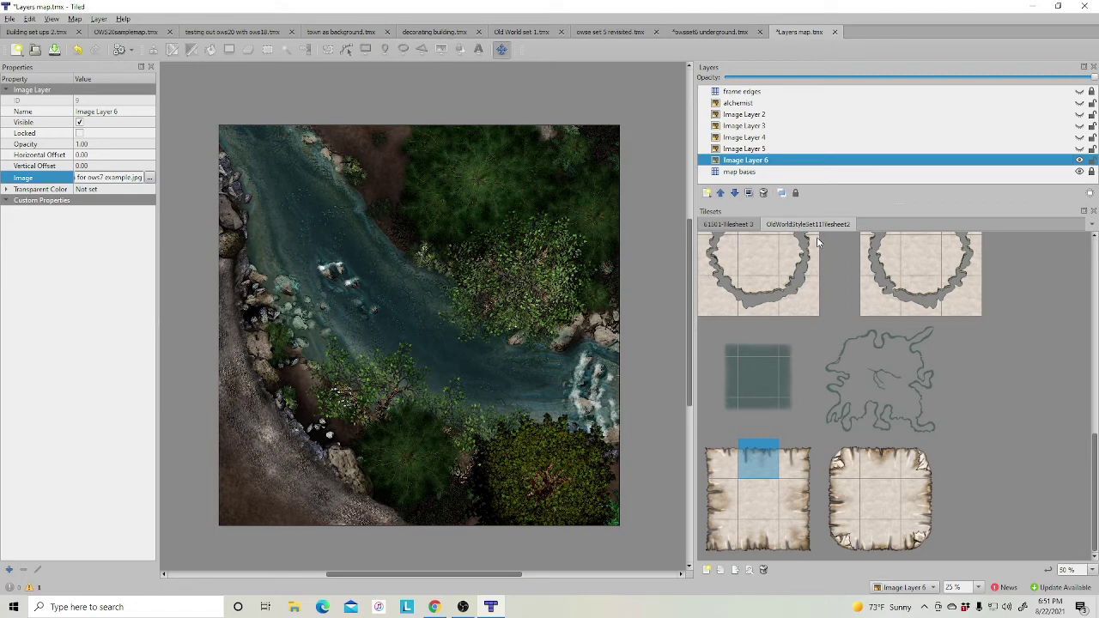
Hide the forest stream layer and show Image Layers 2–5 and the alchemist layer again
{"action": "left_click", "coordinate": [1080, 161]}
{"action": "left_click", "coordinate": [1080, 148]}
{"action": "left_click", "coordinate": [1080, 138]}
{"action": "left_click", "coordinate": [1080, 125]}
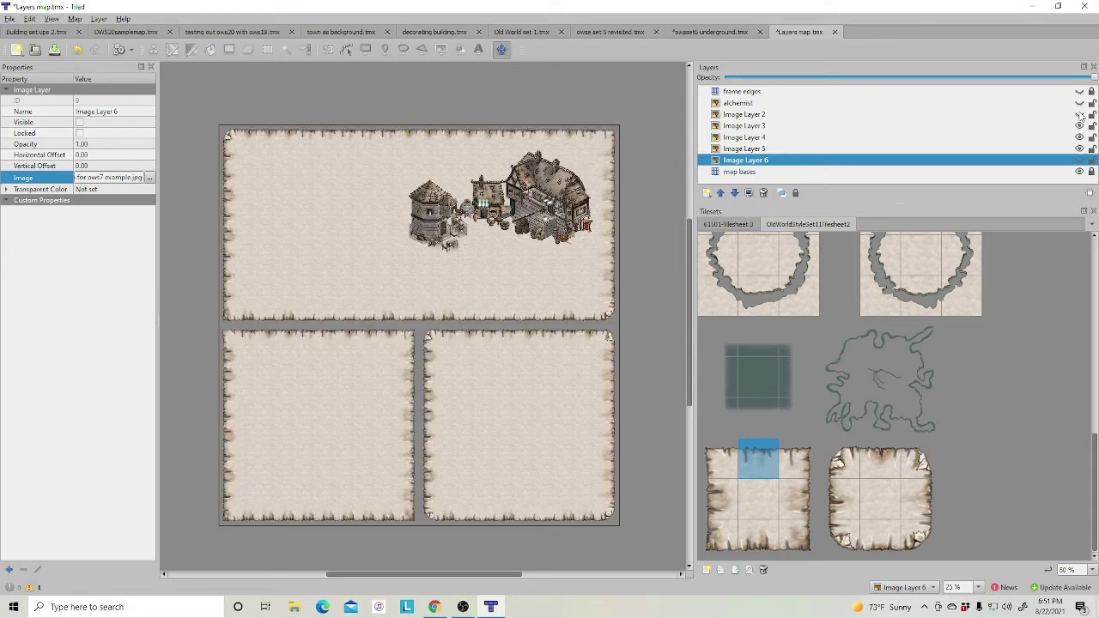
{"action": "left_click", "coordinate": [1080, 114]}
{"action": "left_click", "coordinate": [1079, 103]}
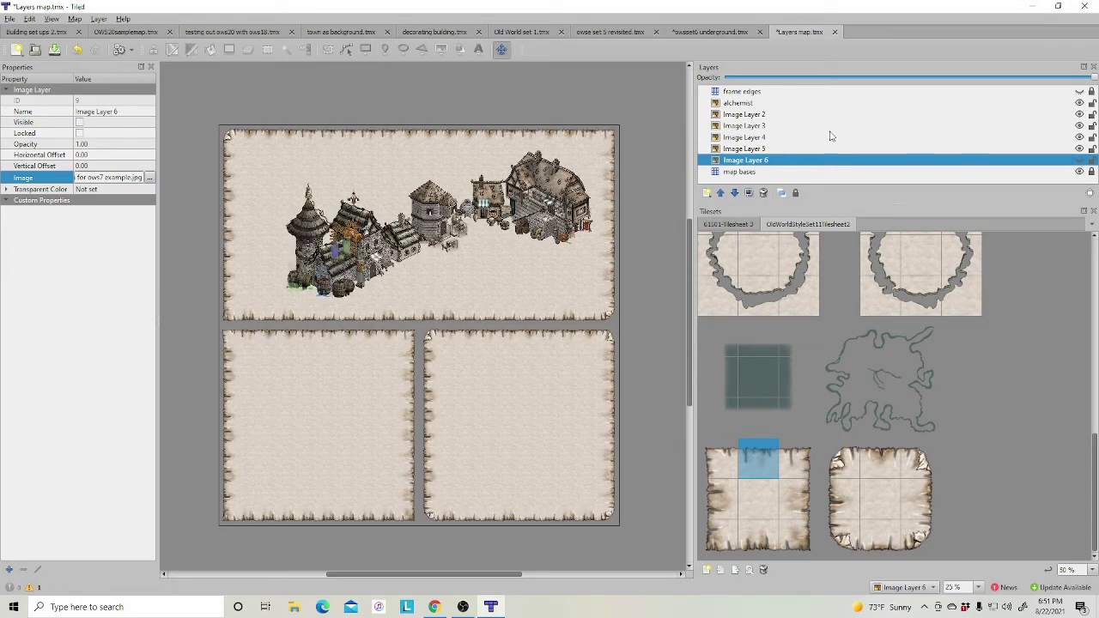
Shift the alchemist through Image Layer 6 layers together slightly up-left and show the frame border again
{"action": "left_click", "coordinate": [741, 103]}
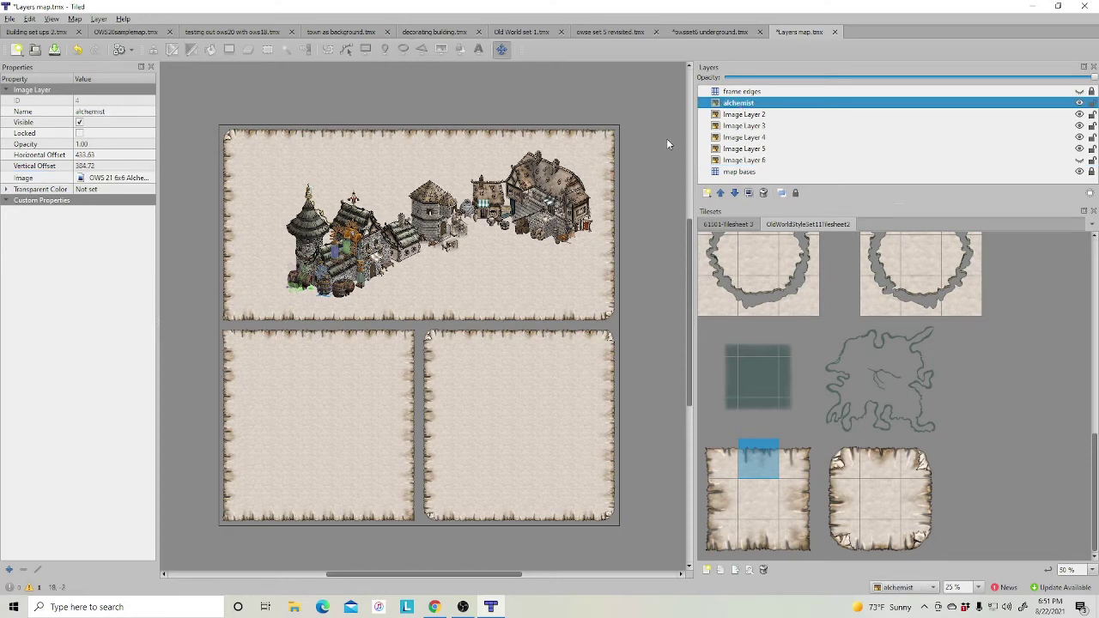
{"action": "left_click", "coordinate": [744, 160], "text": "shift"}
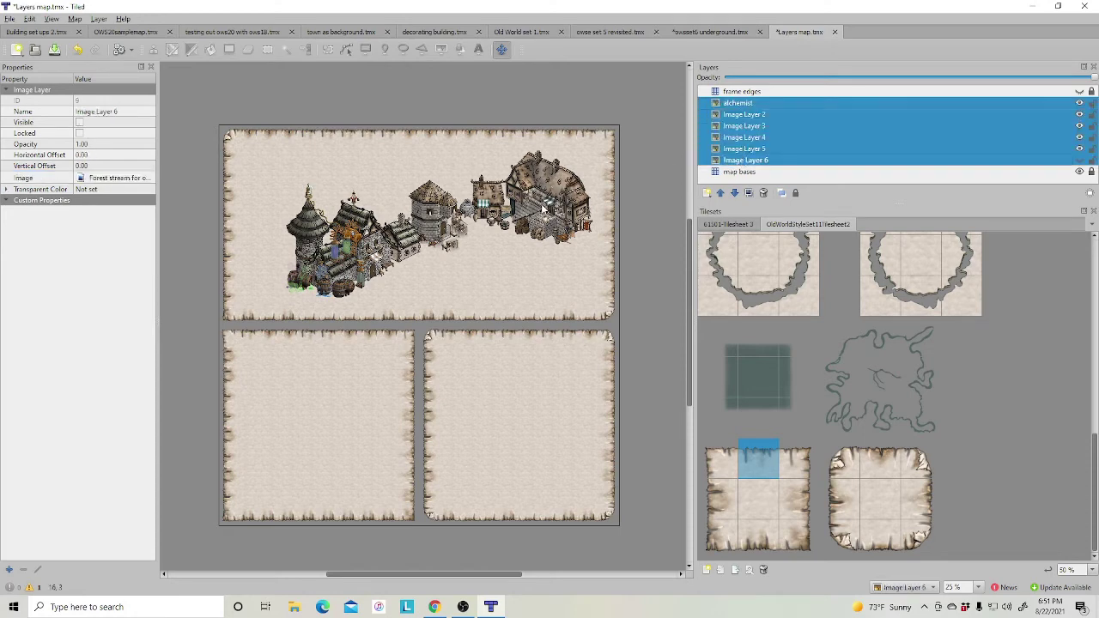
{"action": "left_click_drag", "start_coordinate": [544, 208], "coordinate": [519, 204]}
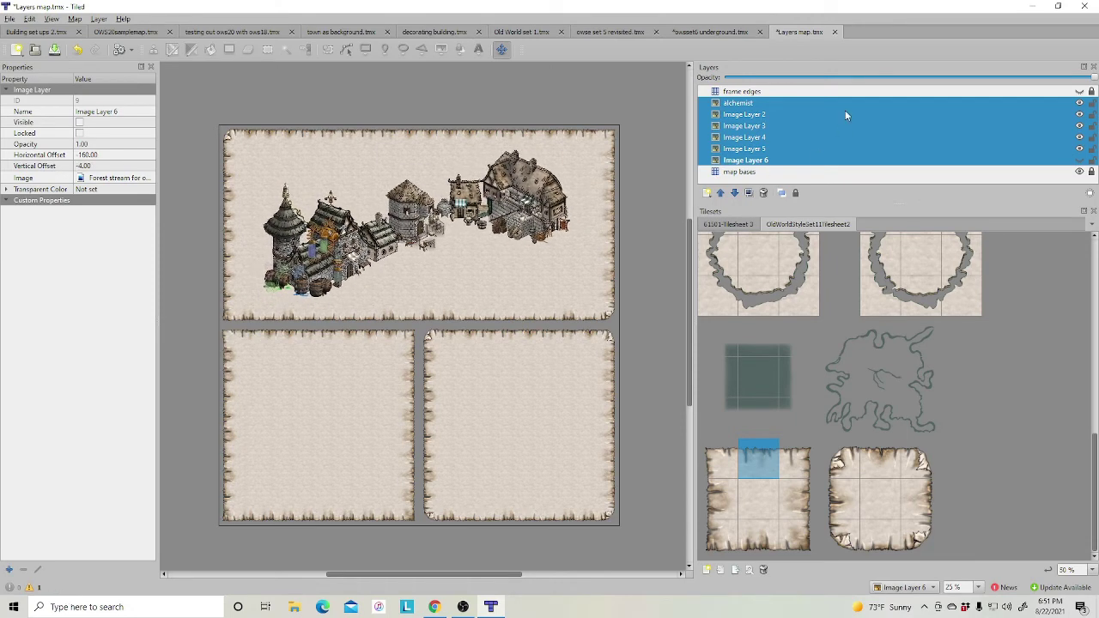
{"action": "left_click", "coordinate": [1080, 92]}
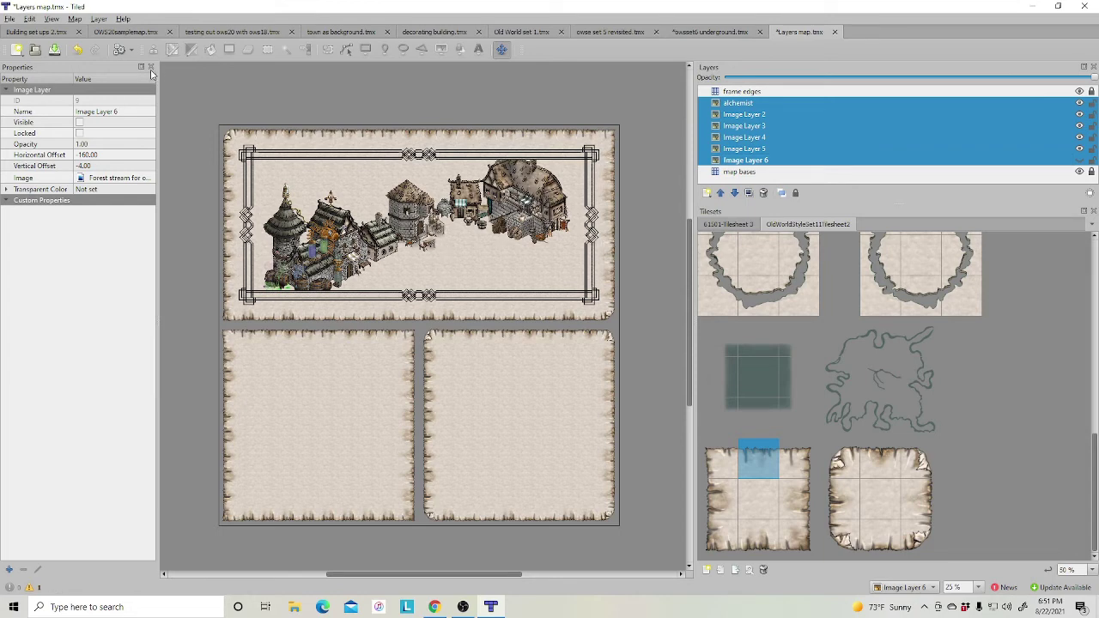
{"action": "middle_click_drag", "start_coordinate": [628, 232], "coordinate": [461, 248]}
{"action": "left_click", "coordinate": [10, 19]}
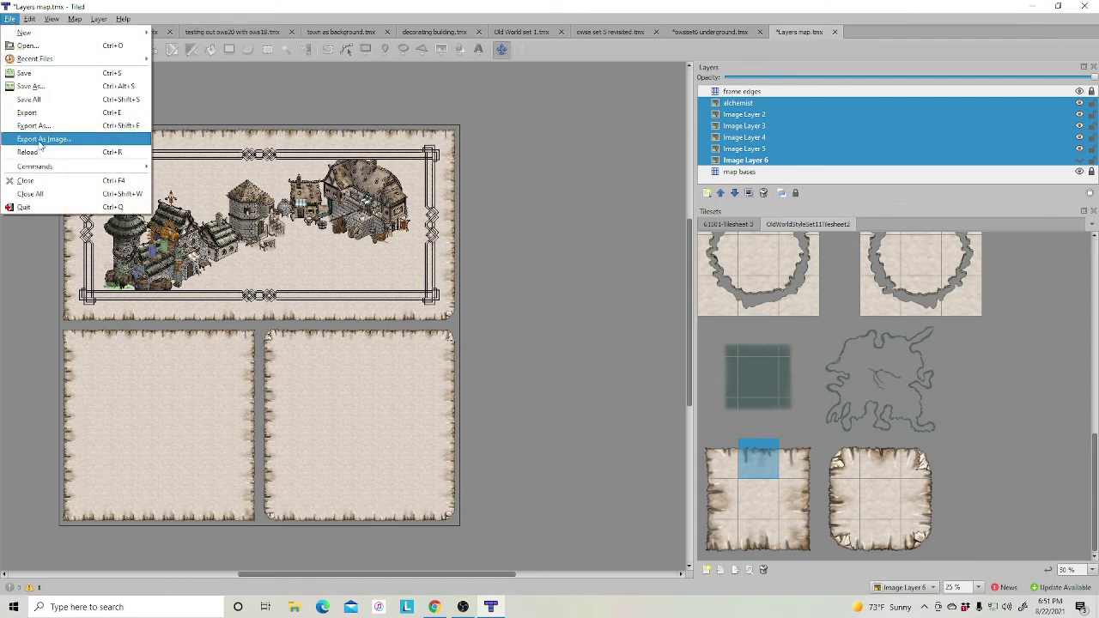
{"action": "left_click", "coordinate": [529, 347]}
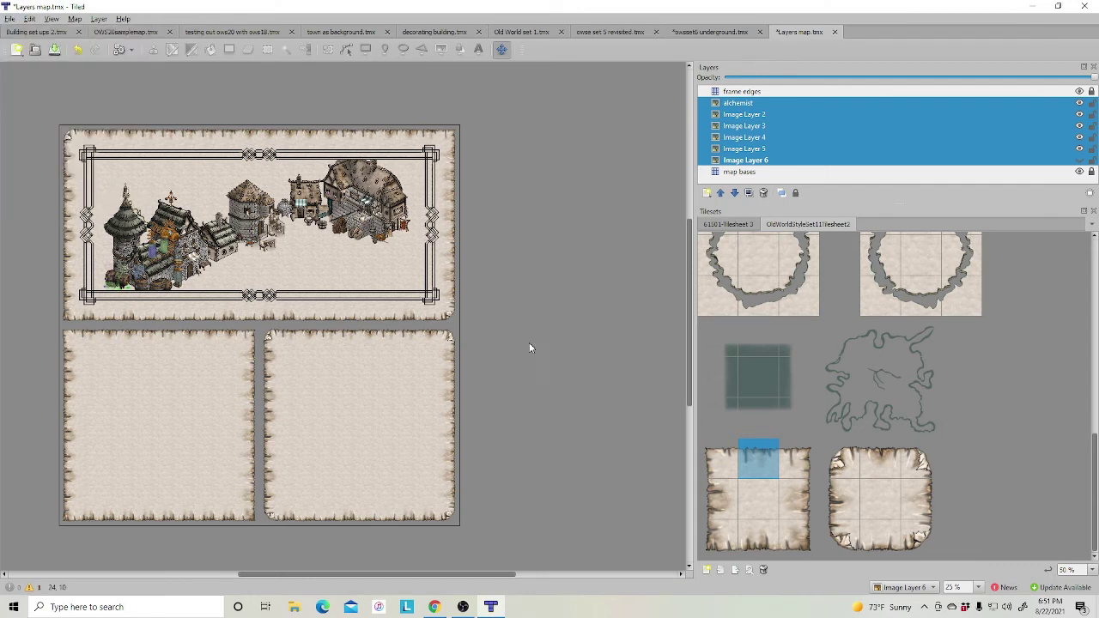
{"action": "key", "text": "ctrl+equal"}
{"action": "key", "text": "ctrl+equal"}
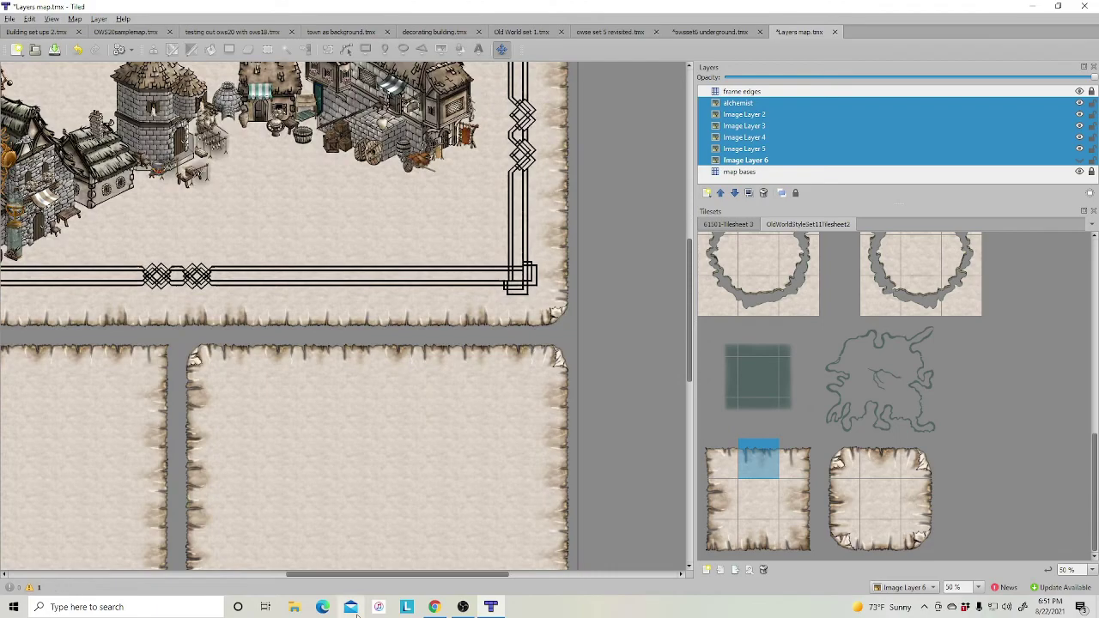
{"action": "scroll", "coordinate": [396, 575], "scroll_direction": "left", "scroll_amount": 5}
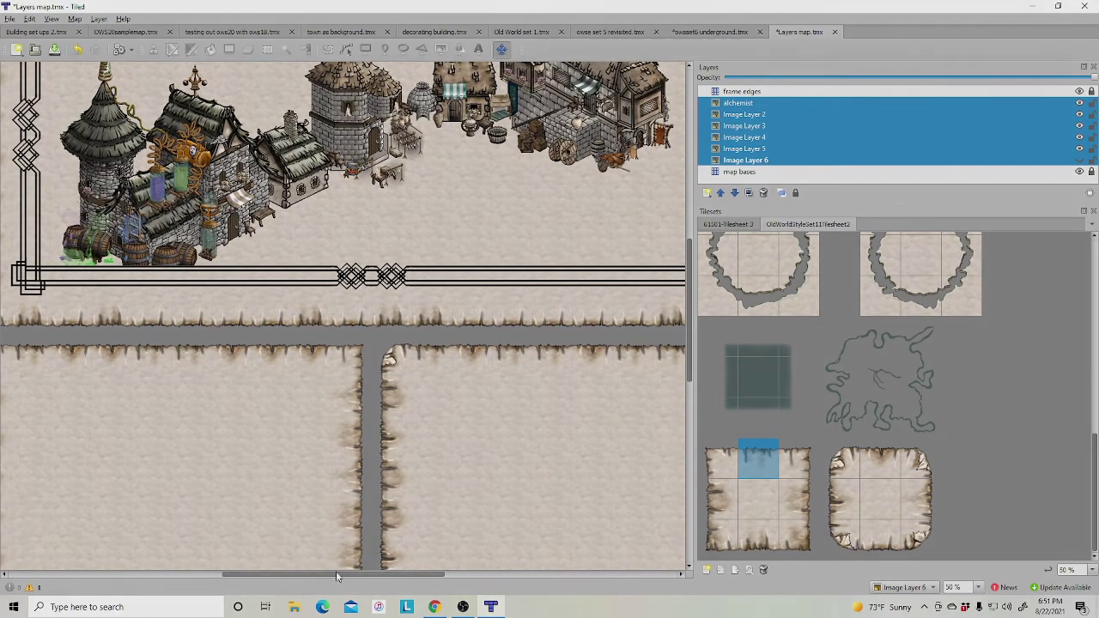